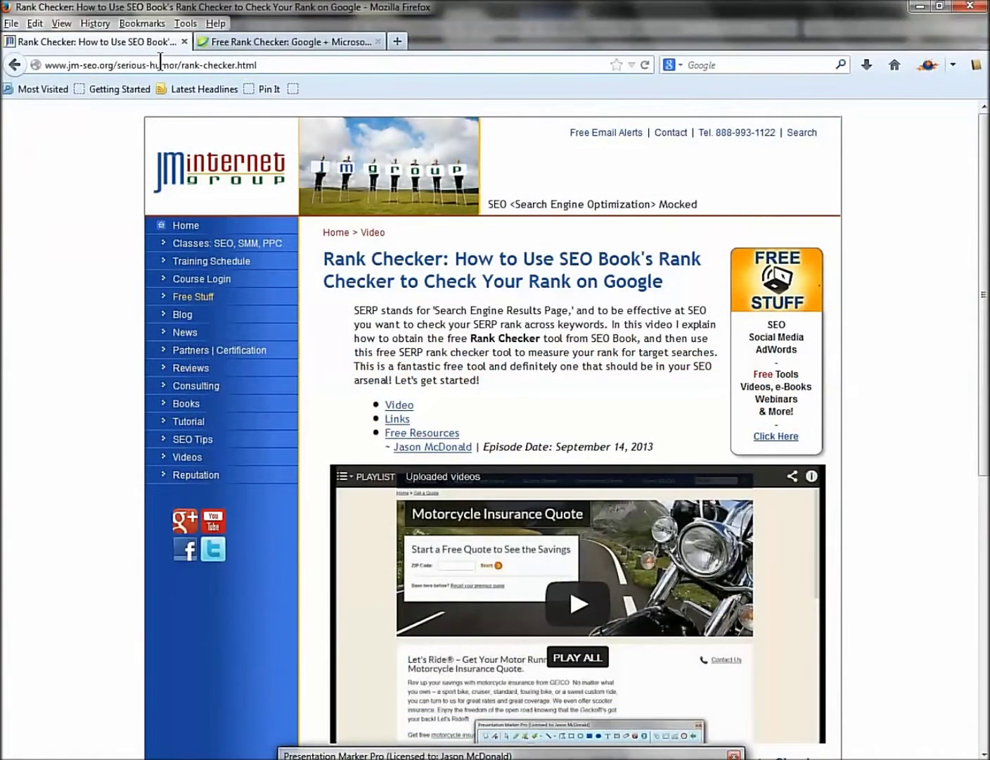
- Go to the 2999-e path on the JM Internet Group site and scroll to the Links Used list
left_click_drag(118, 67, 305, 64)
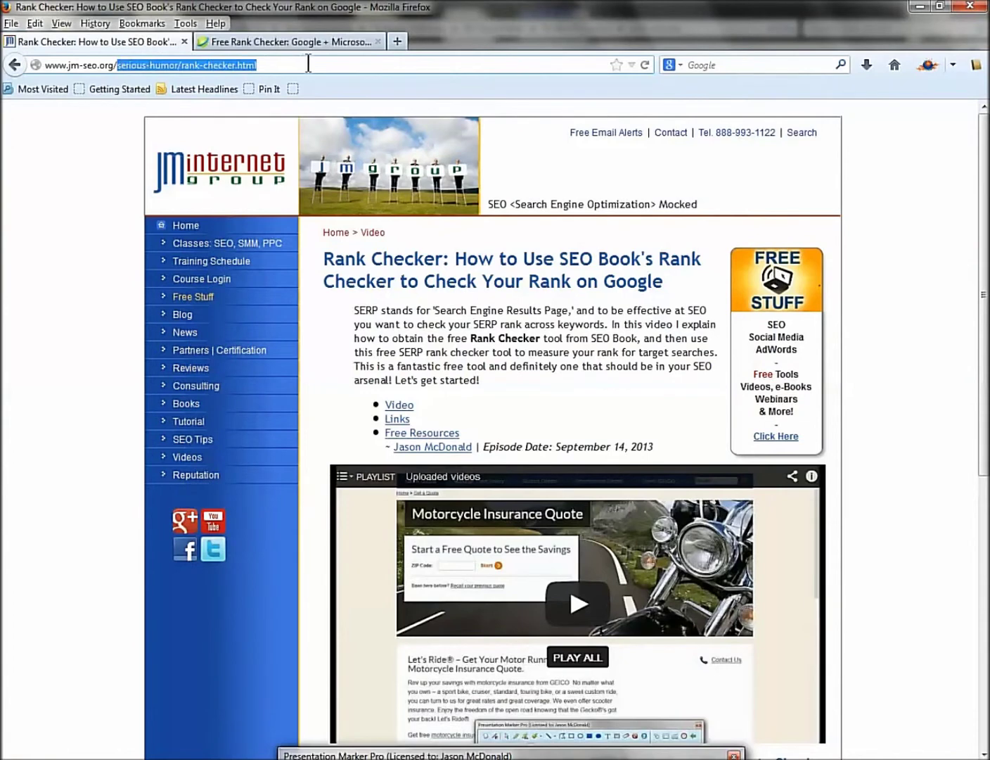
type("2999")
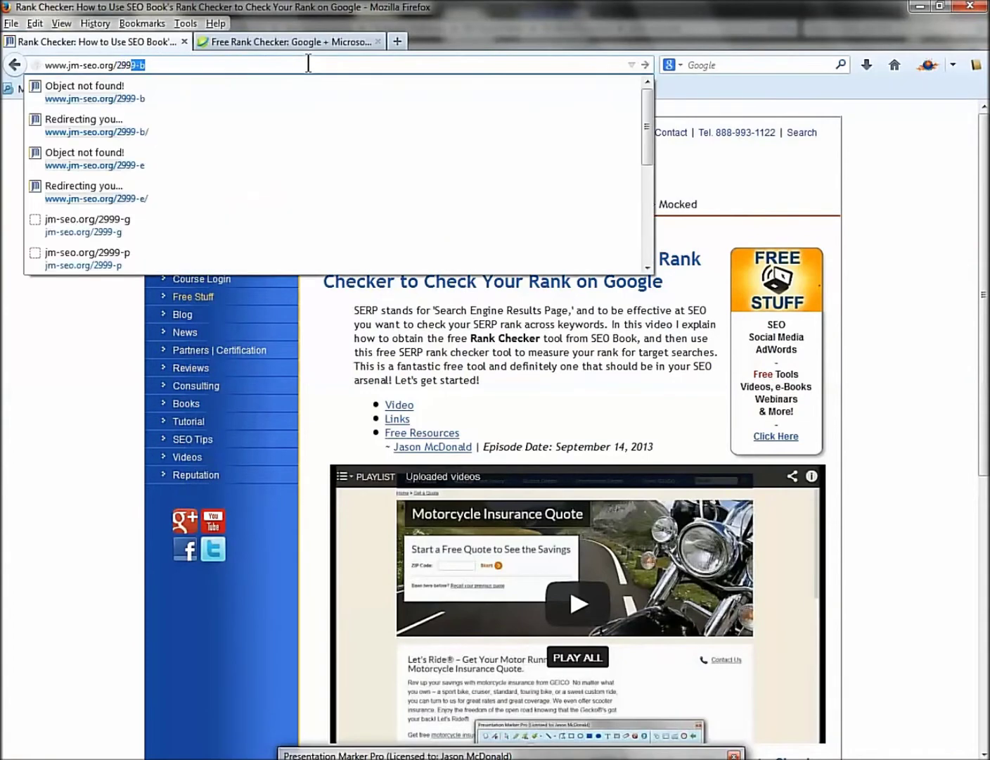
type("-e")
key("Return")
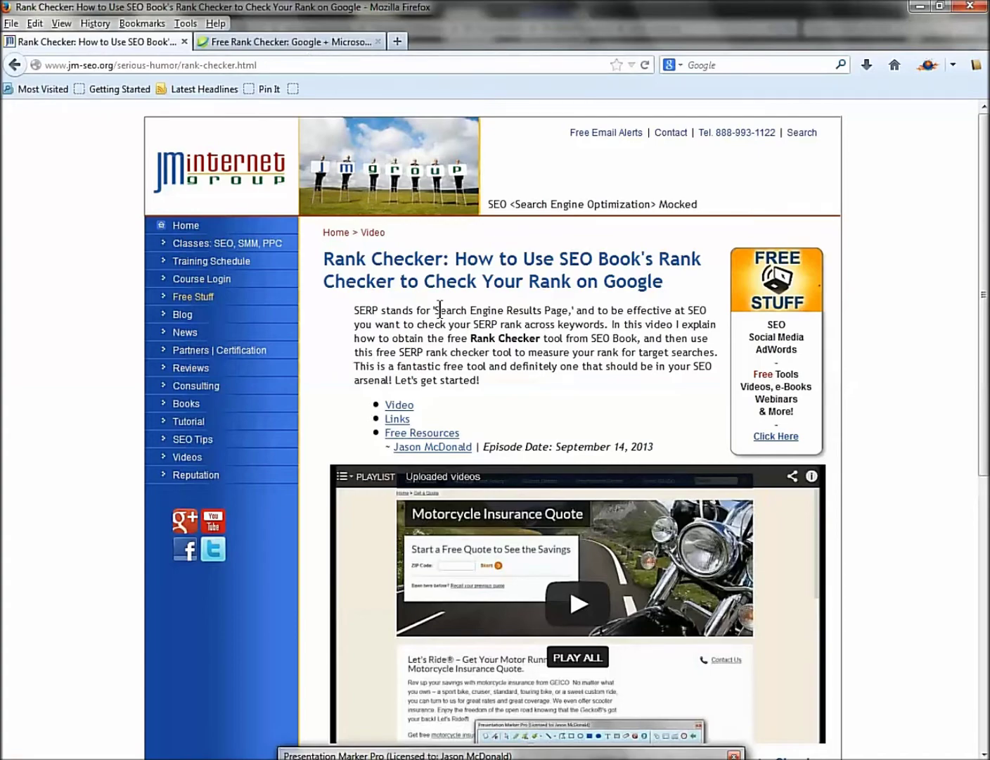
scroll(440, 309, "down", 7)
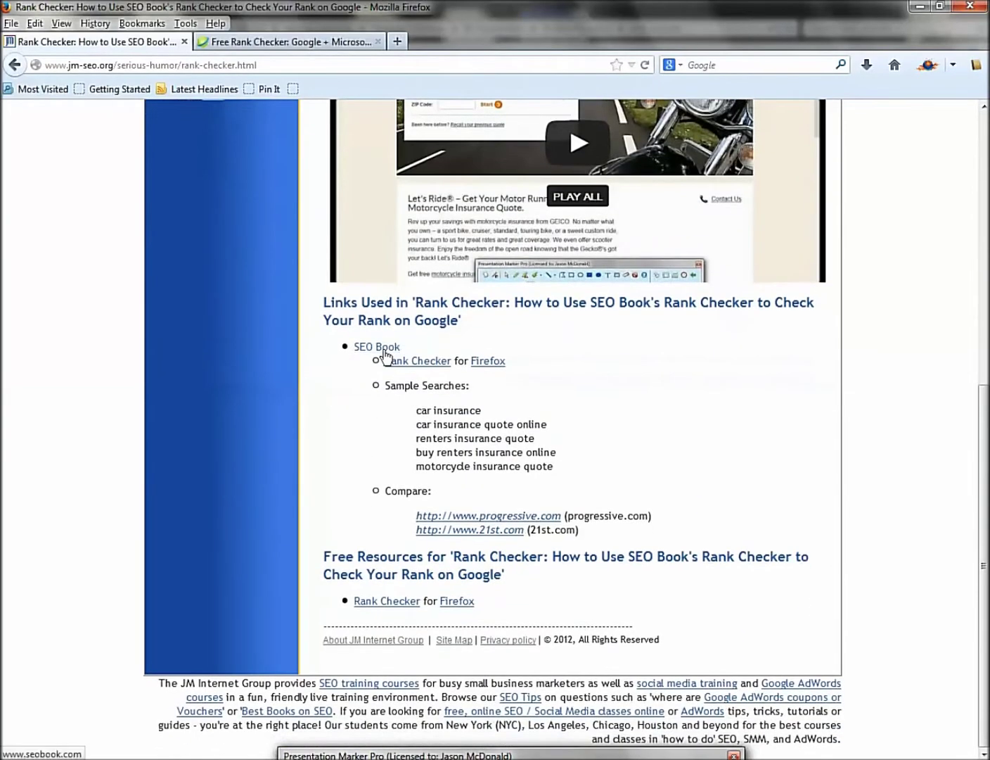
- Open the SEO Book Rank Checker link in a new tab and switch to it
right_click(436, 368)
left_click(440, 374)
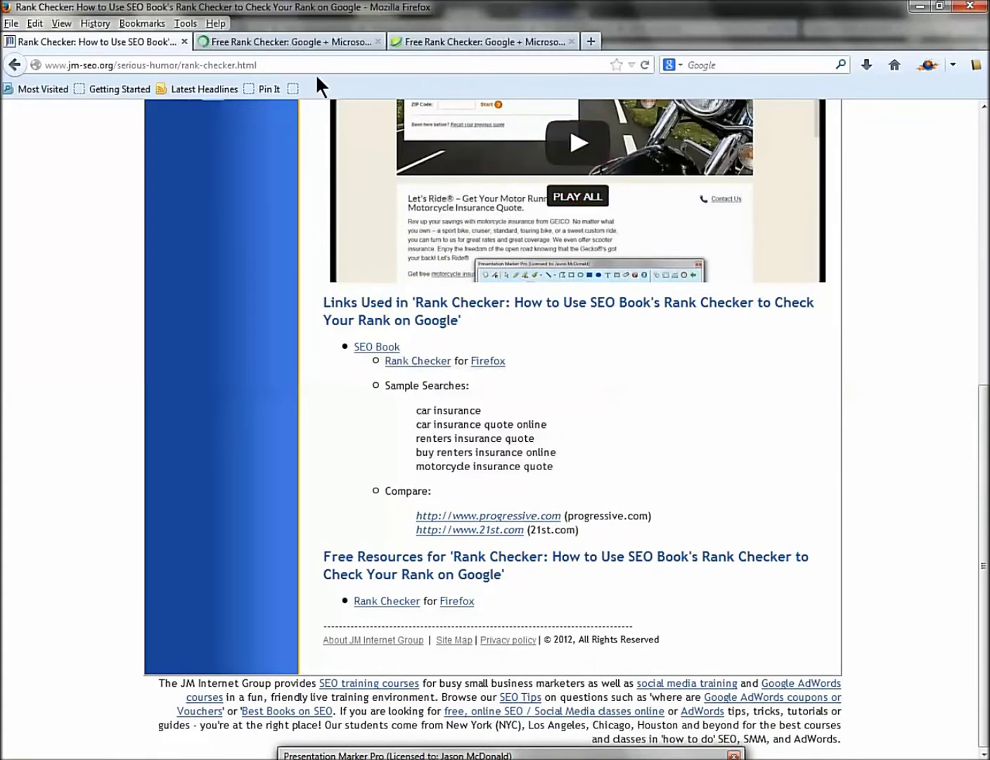
left_click(277, 44)
left_click(130, 65)
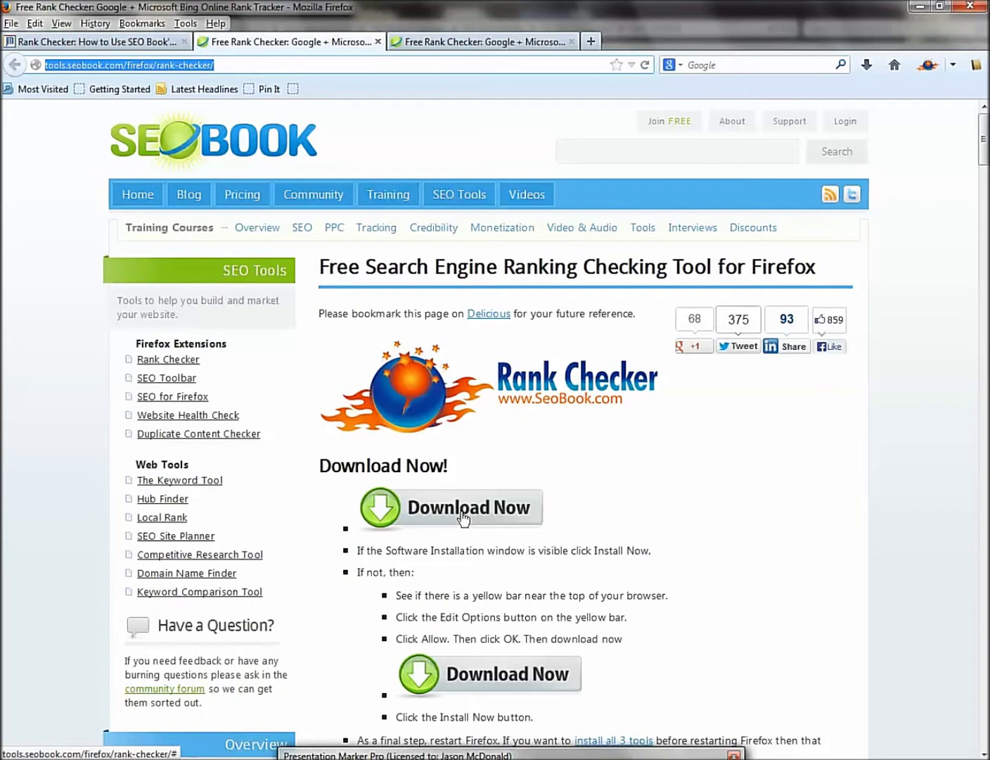
left_click(489, 38)
left_click(572, 40)
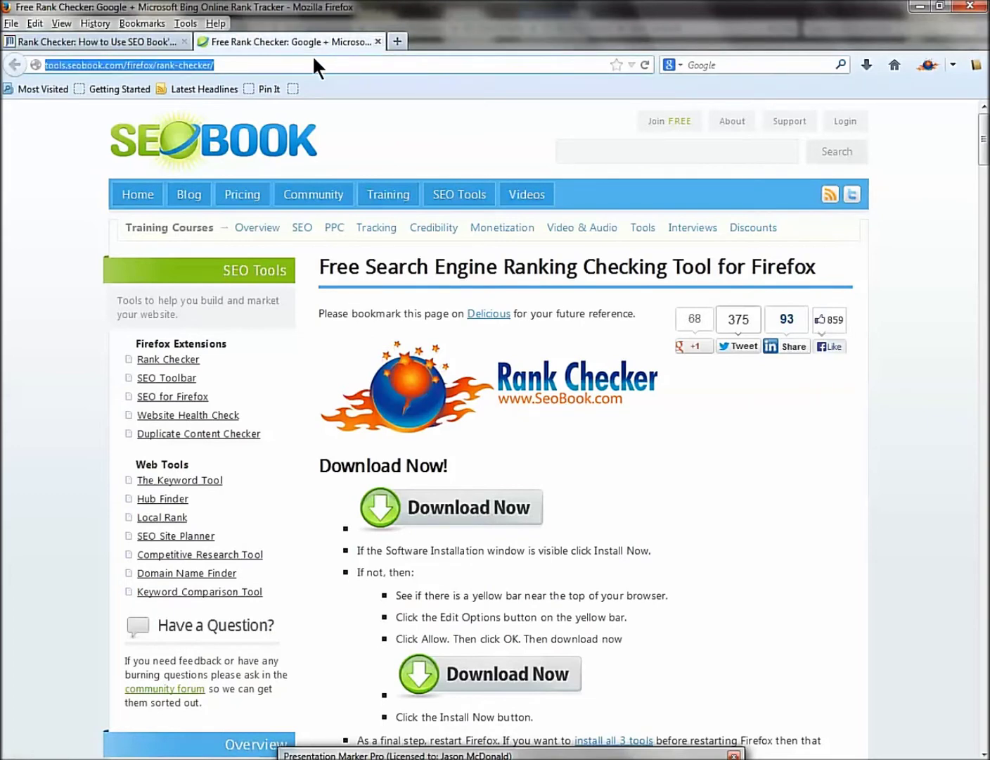
type("www.google.com/")
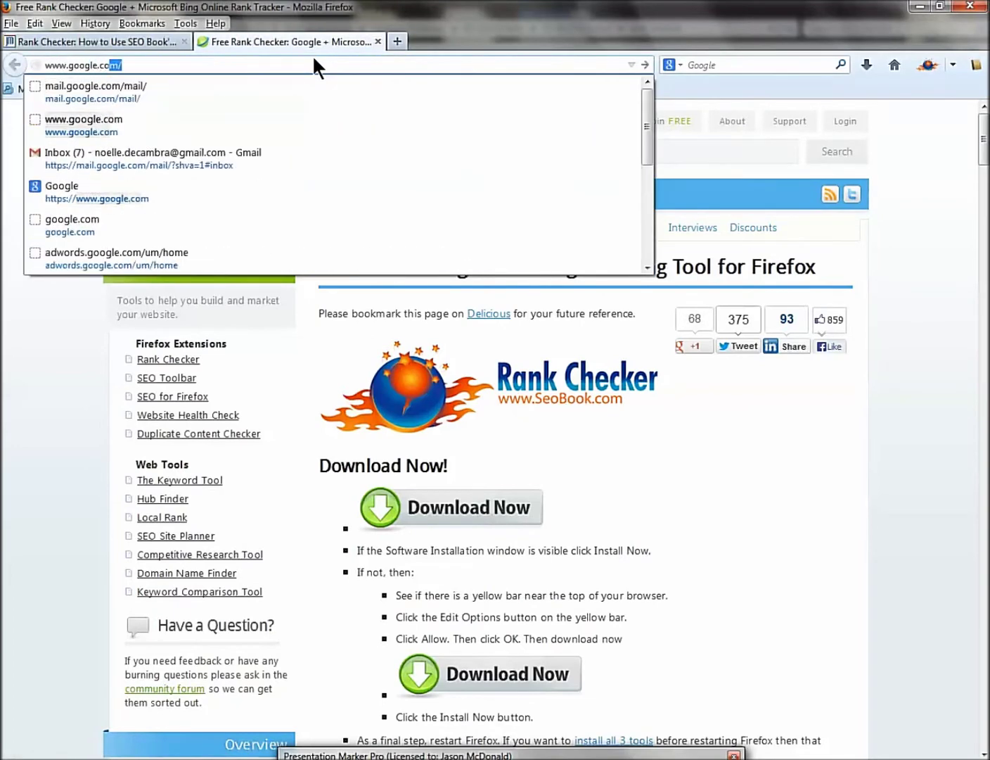
- Search Google for 'motorcycle insurance quote'
key("Return")
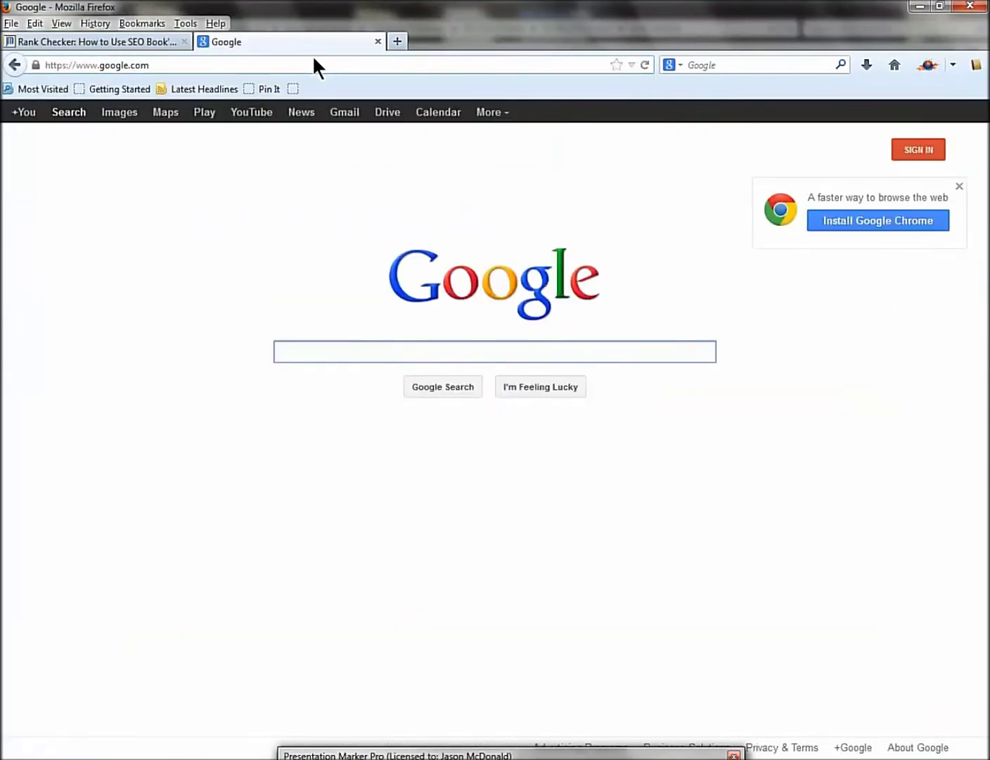
type("moto")
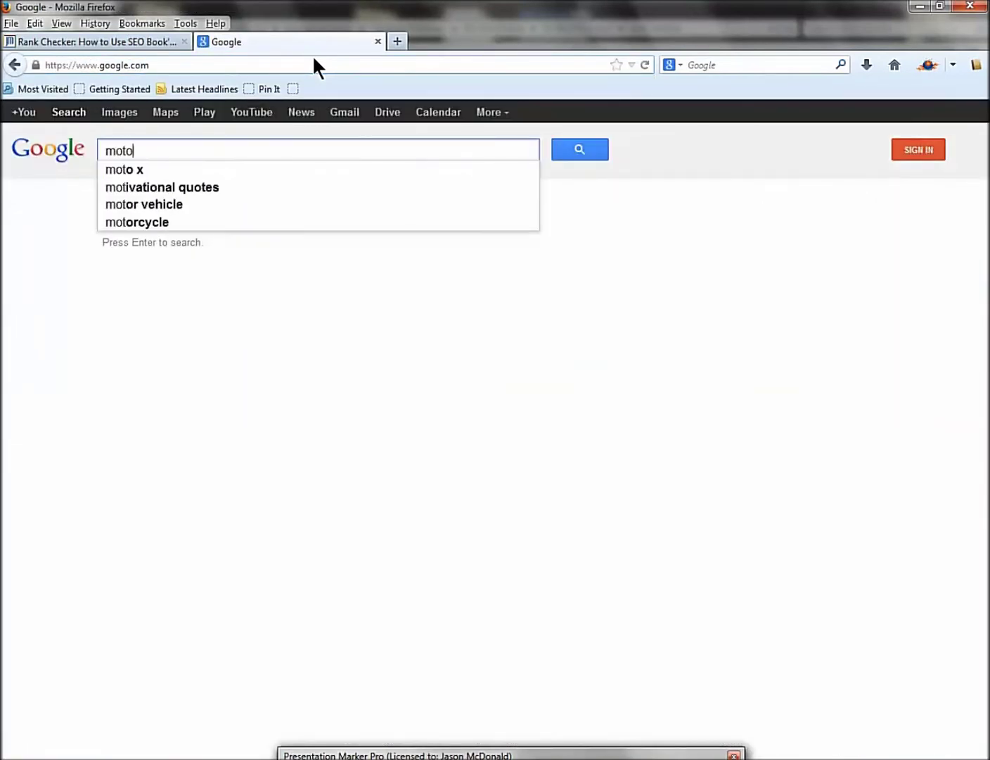
type("rcycle inusra")
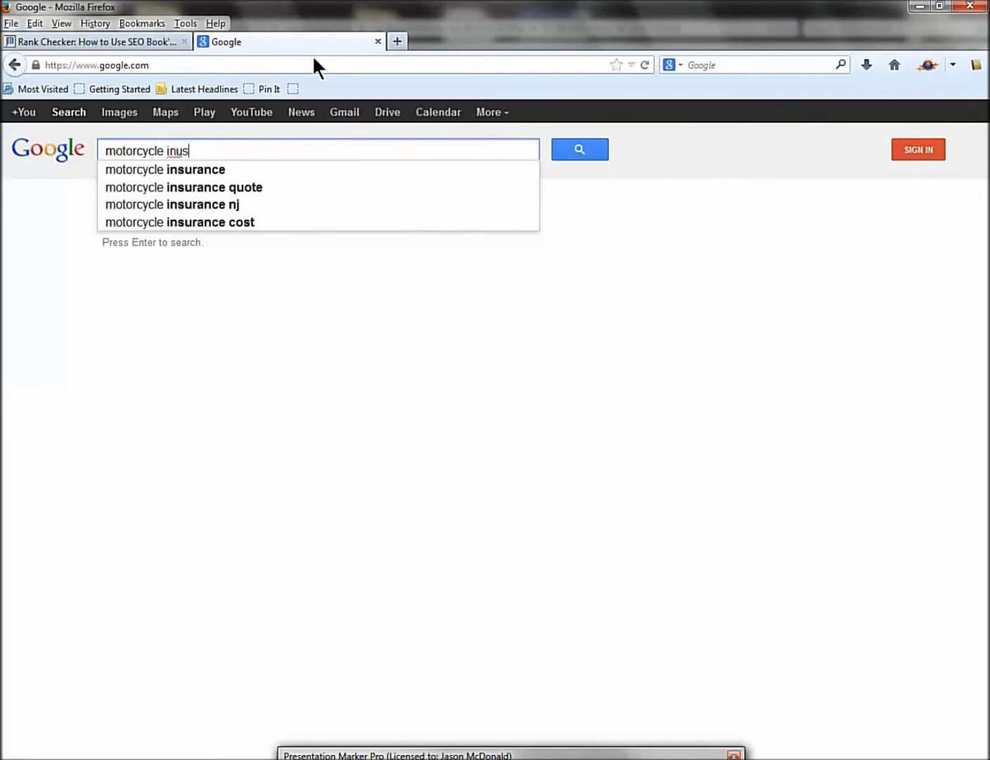
key("BackSpace")
key("BackSpace")
key("BackSpace")
key("BackSpace")
type("su")
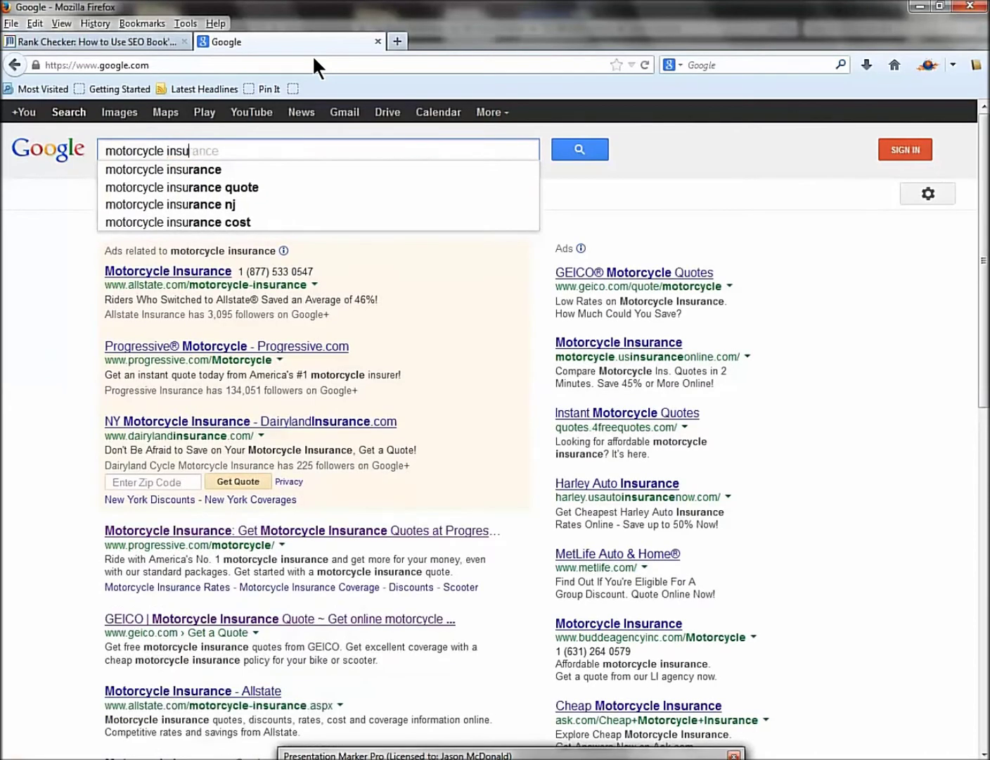
type("rance quote")
key("Return")
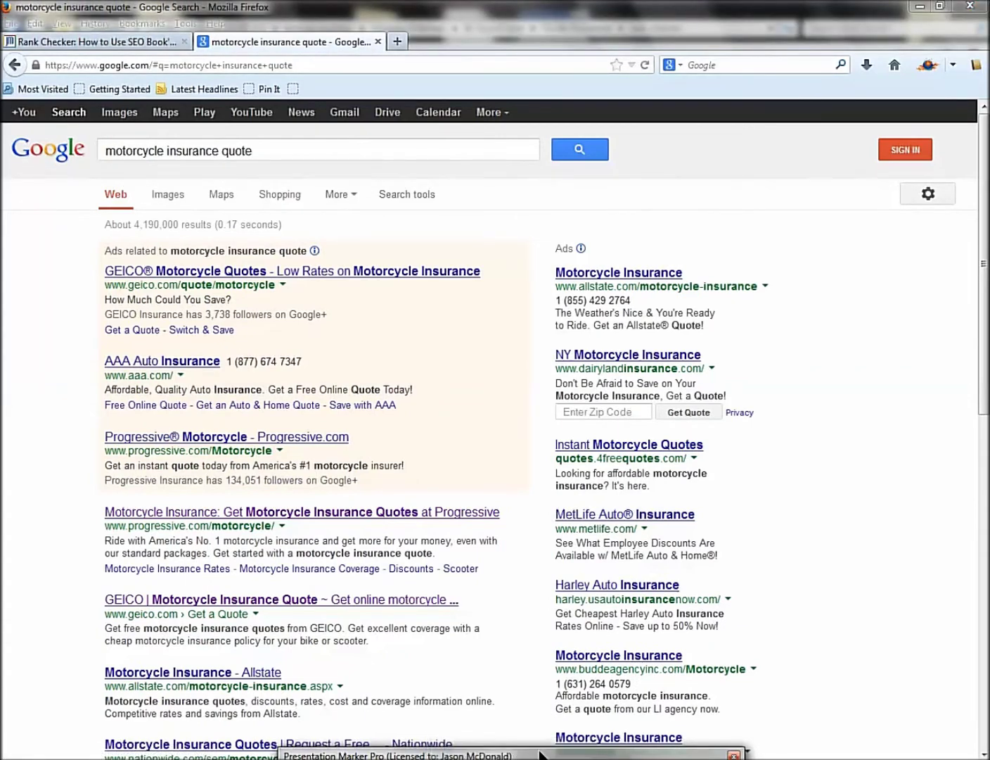
- Outline the query and the Progressive, GEICO and Allstate results in red, then clear the boxes
mouse_move(93, 131)
left_mouse_down()
mouse_move(159, 173)
mouse_move(274, 171)
left_mouse_up()
mouse_move(91, 499)
left_mouse_down()
mouse_move(140, 530)
mouse_move(470, 584)
left_mouse_up()
left_click_drag(94, 588, 454, 658)
left_click_drag(90, 659, 431, 736)
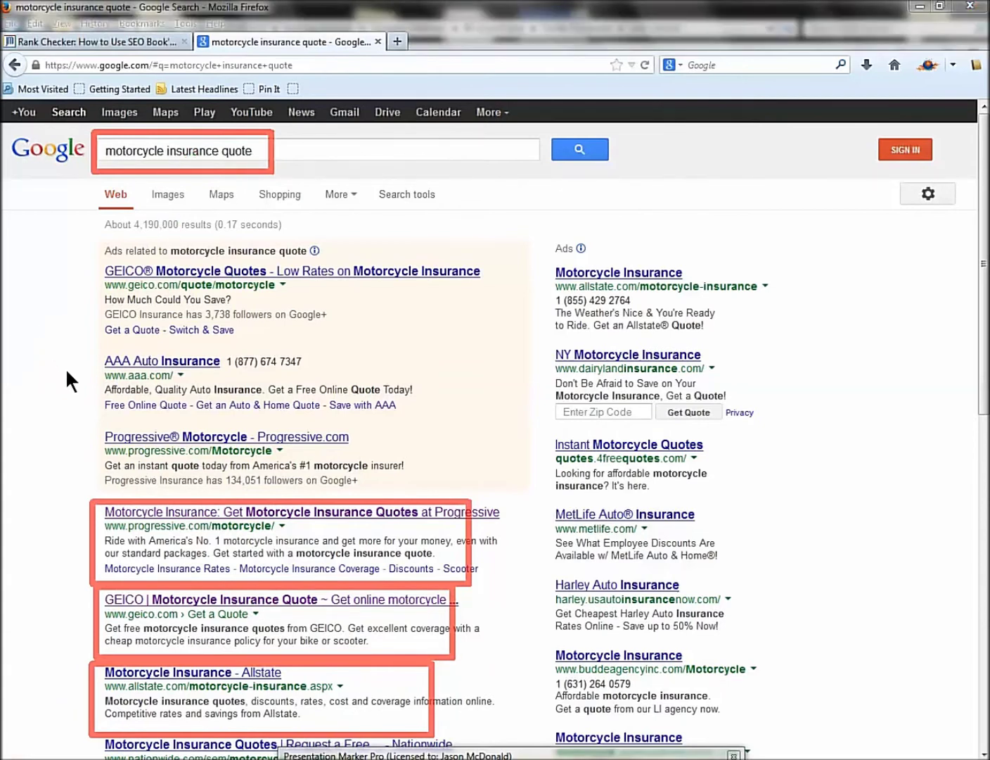
key("Escape")
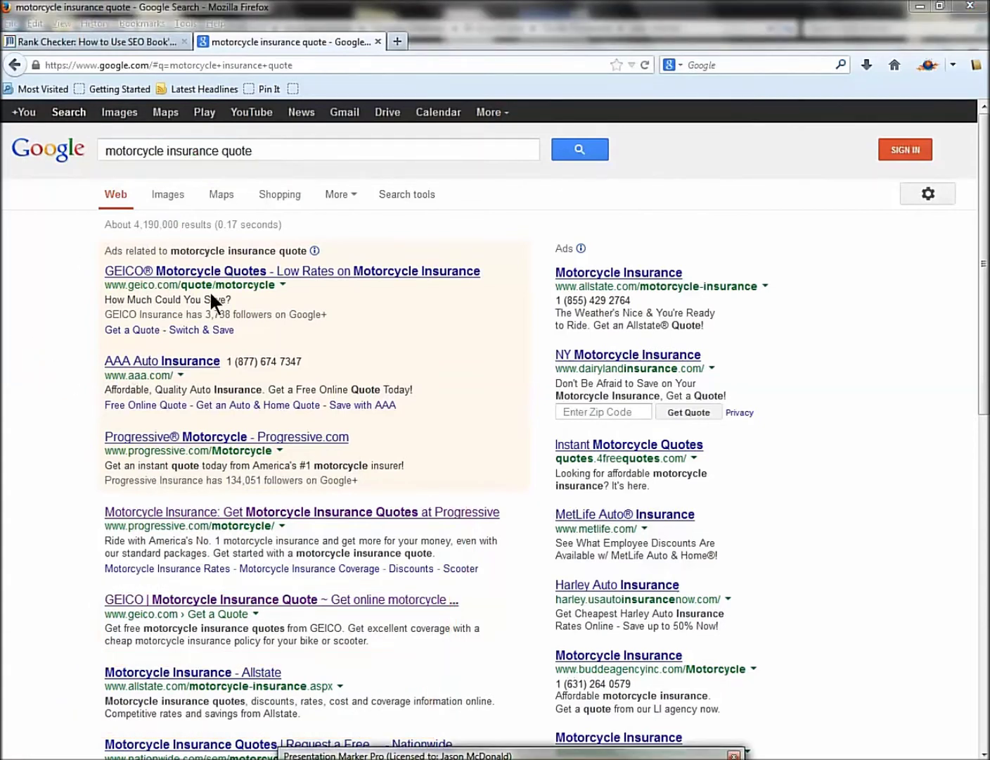
- View the second results page, then search for 'pizza' instead
left_click_drag(982, 217, 984, 546)
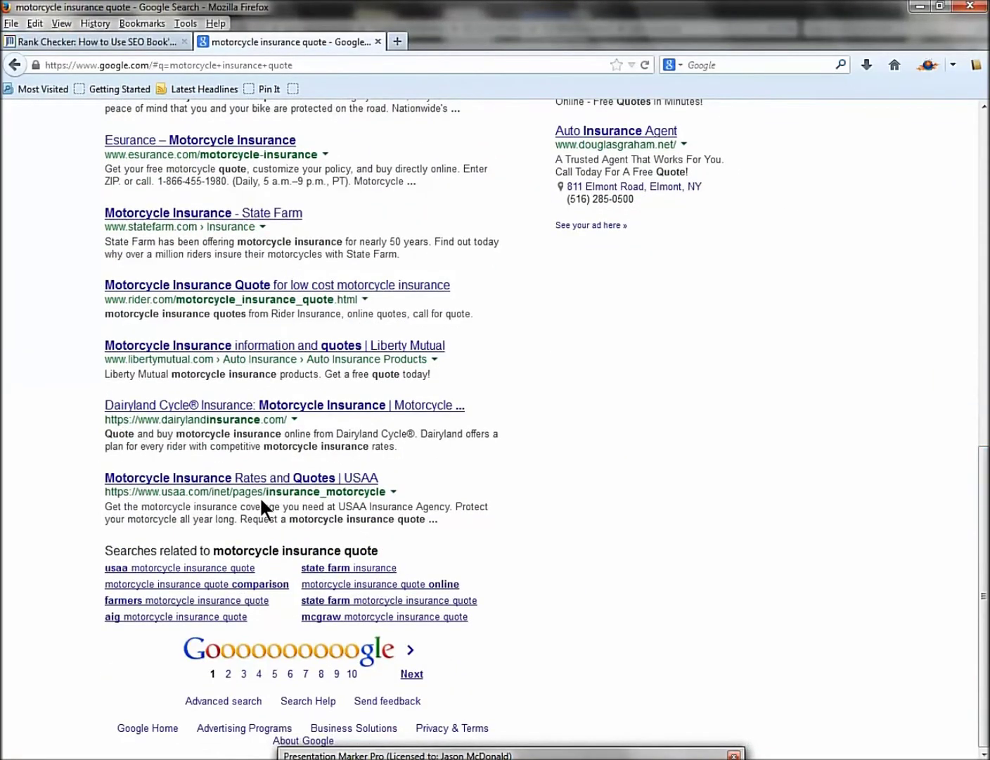
left_click(229, 655)
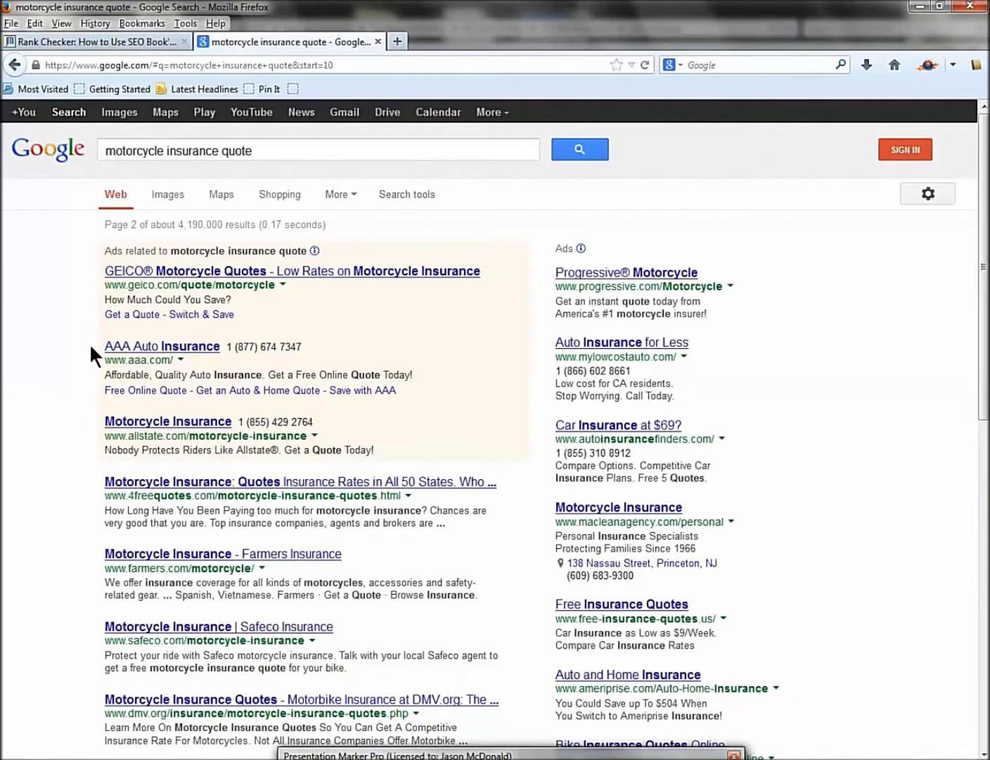
left_click_drag(268, 158, 92, 158)
type("pizza")
key("Return")
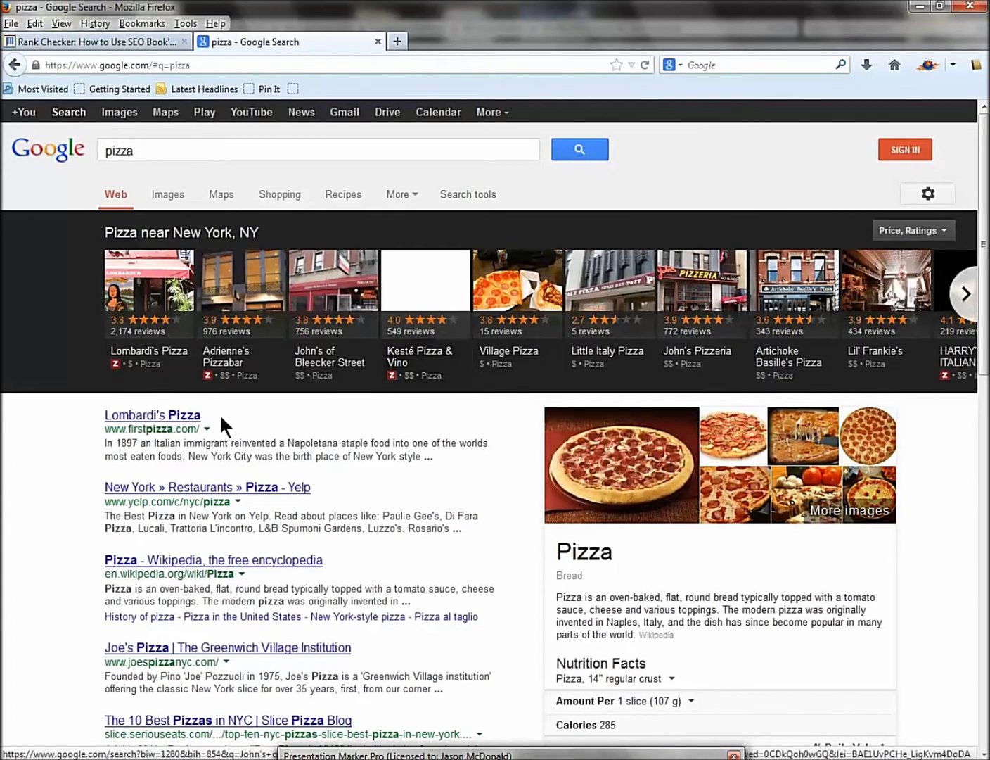
- Skim the pizza results, then replace the query with 'divorce attorney' and search
scroll(219, 415, "down", 5)
scroll(213, 320, "down", 3)
scroll(204, 337, "up", 8)
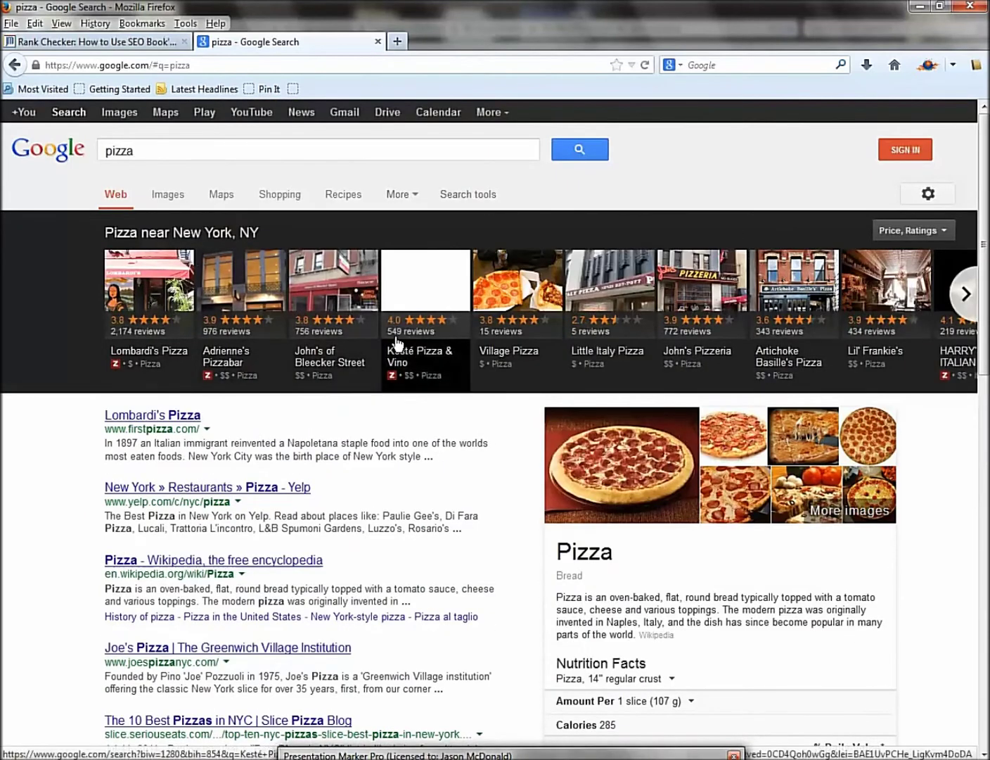
double_click(113, 151)
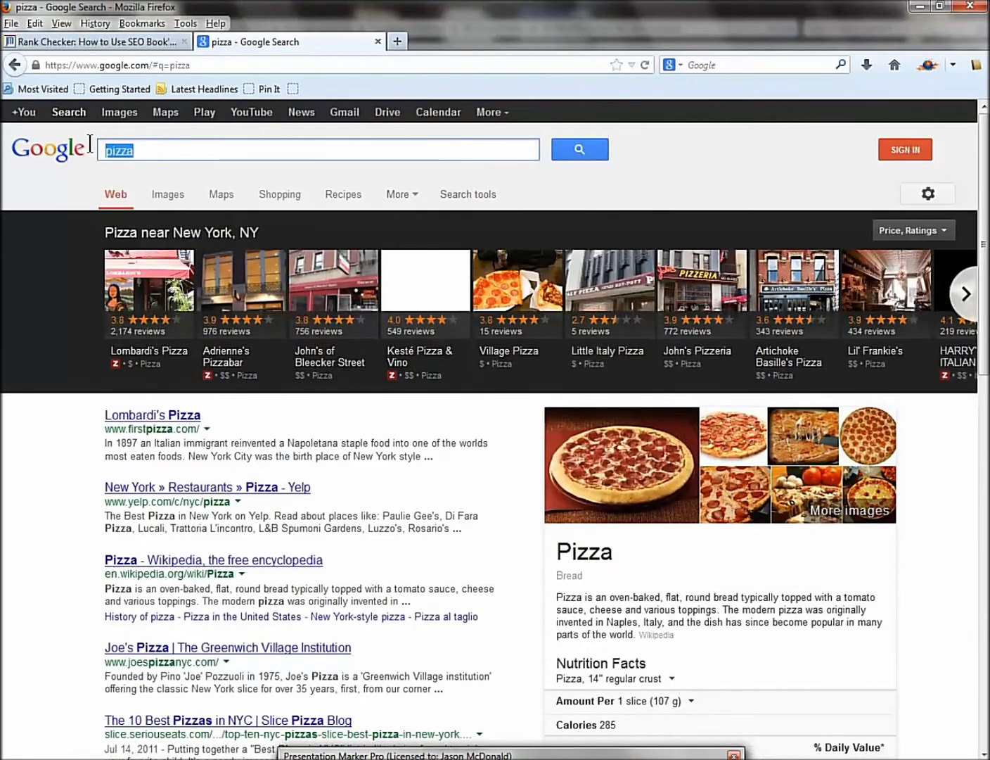
type("dd")
key("BackSpace")
type("irv")
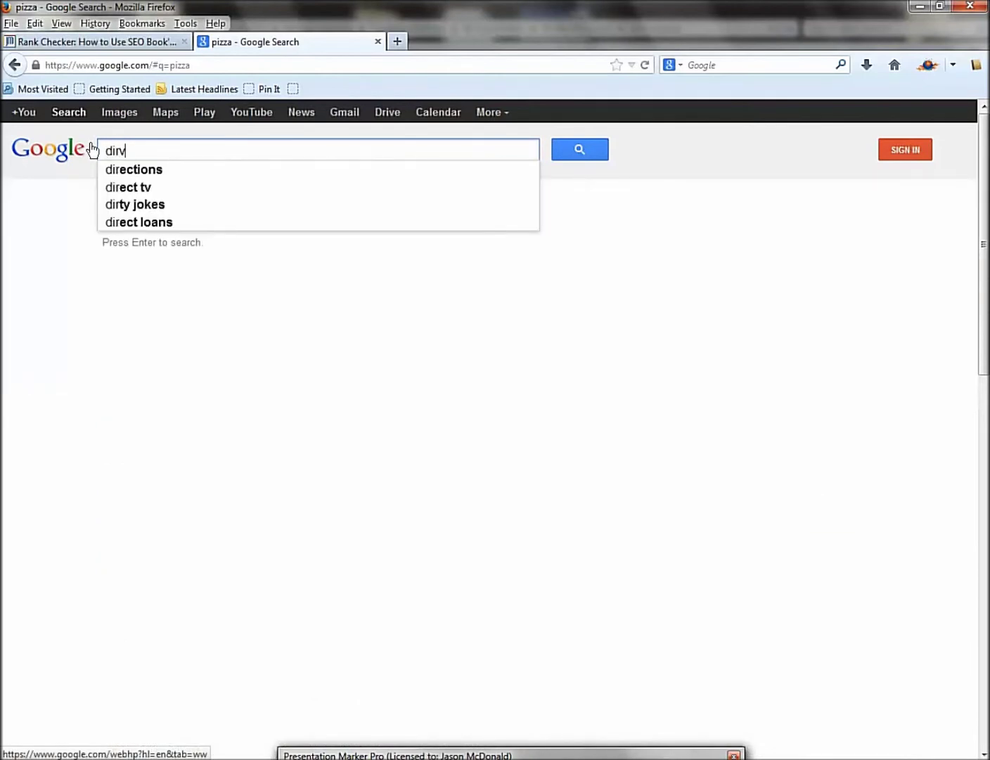
key("BackSpace")
key("BackSpace")
type("vorce a")
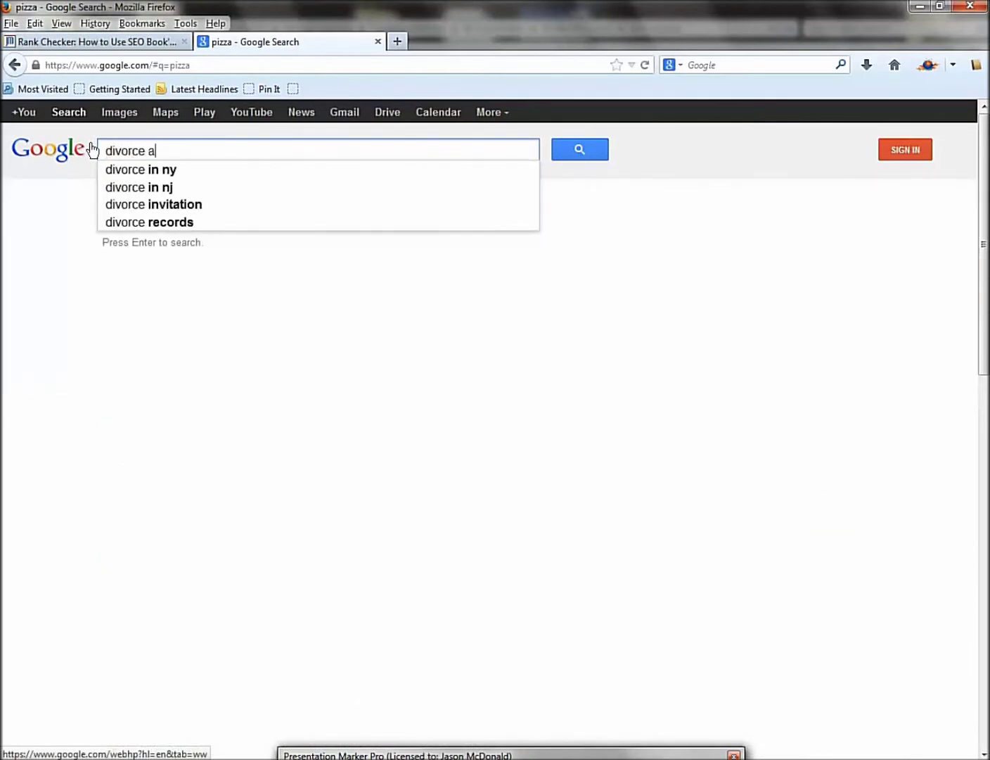
type("ttorney")
key("Return")
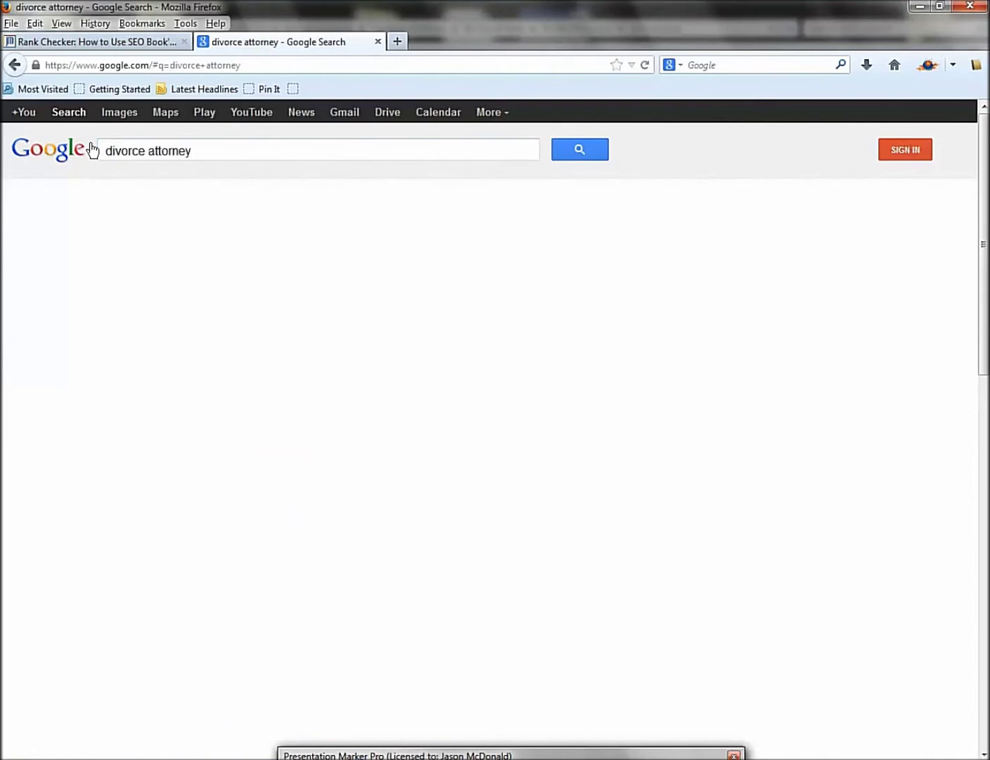
- Scroll through the divorce attorney results, map and local New York law-firm listings
scroll(282, 426, "down", 5)
scroll(168, 240, "up", 5)
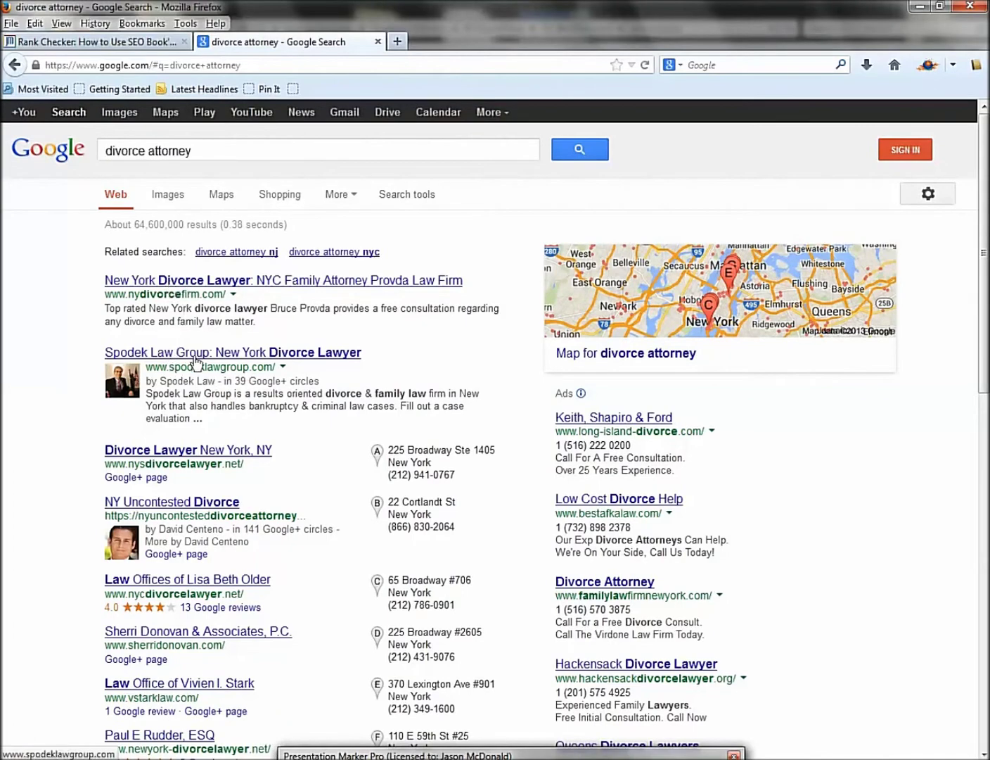
scroll(201, 361, "down", 2)
scroll(204, 375, "down", 7)
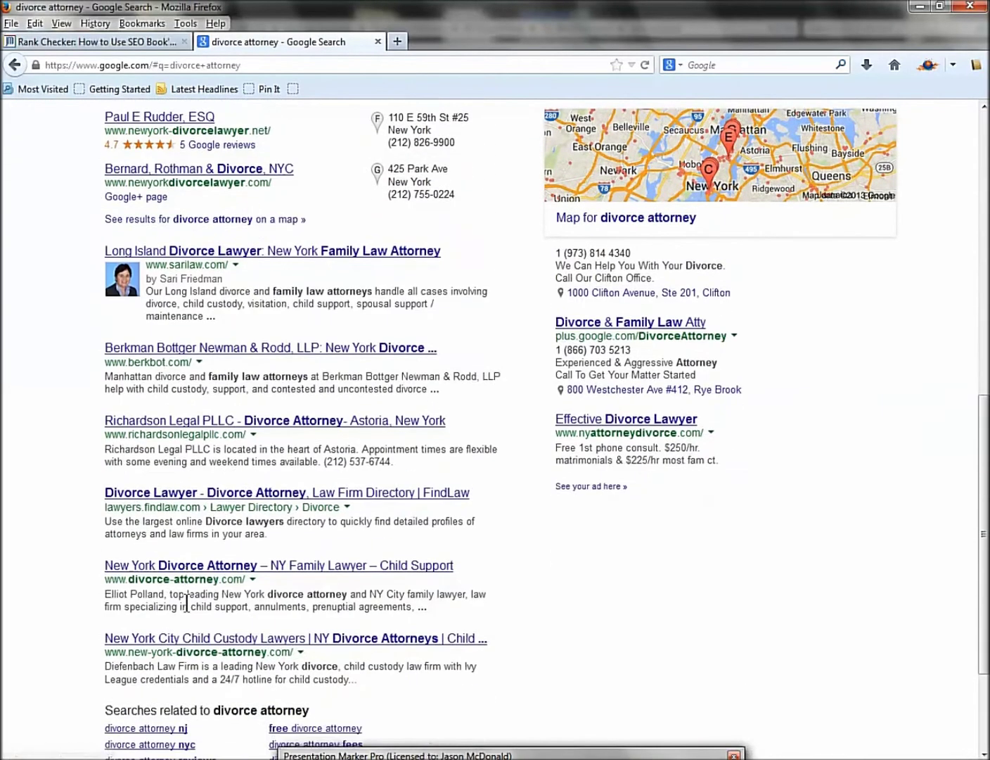
scroll(209, 628, "up", 9)
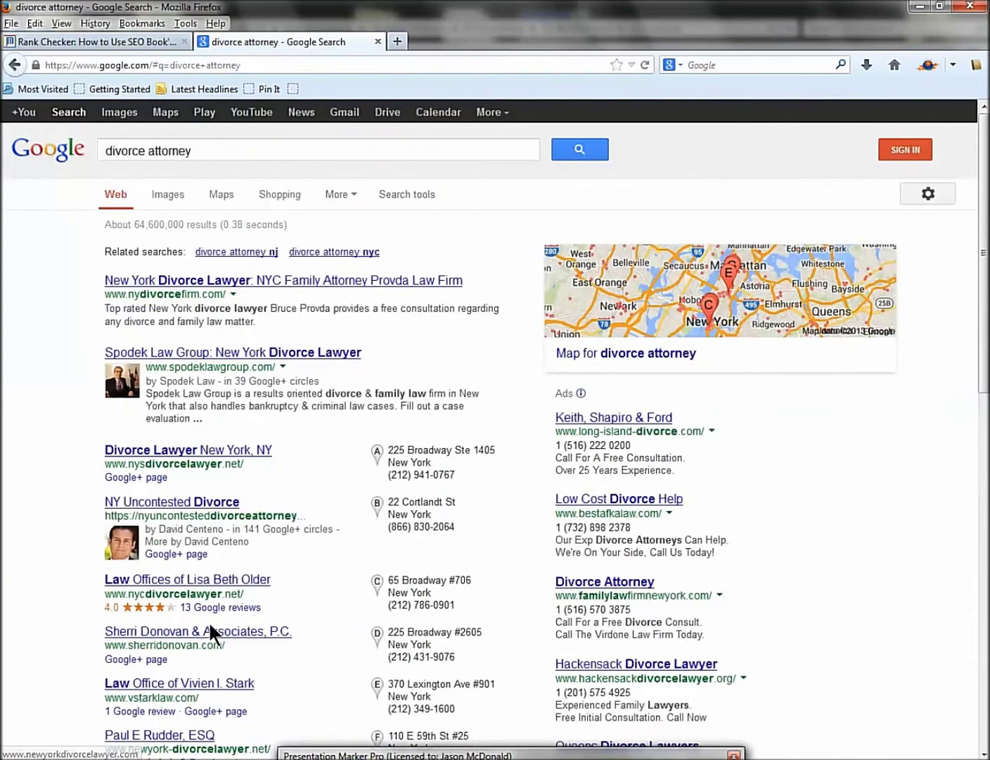
scroll(280, 491, "down", 3)
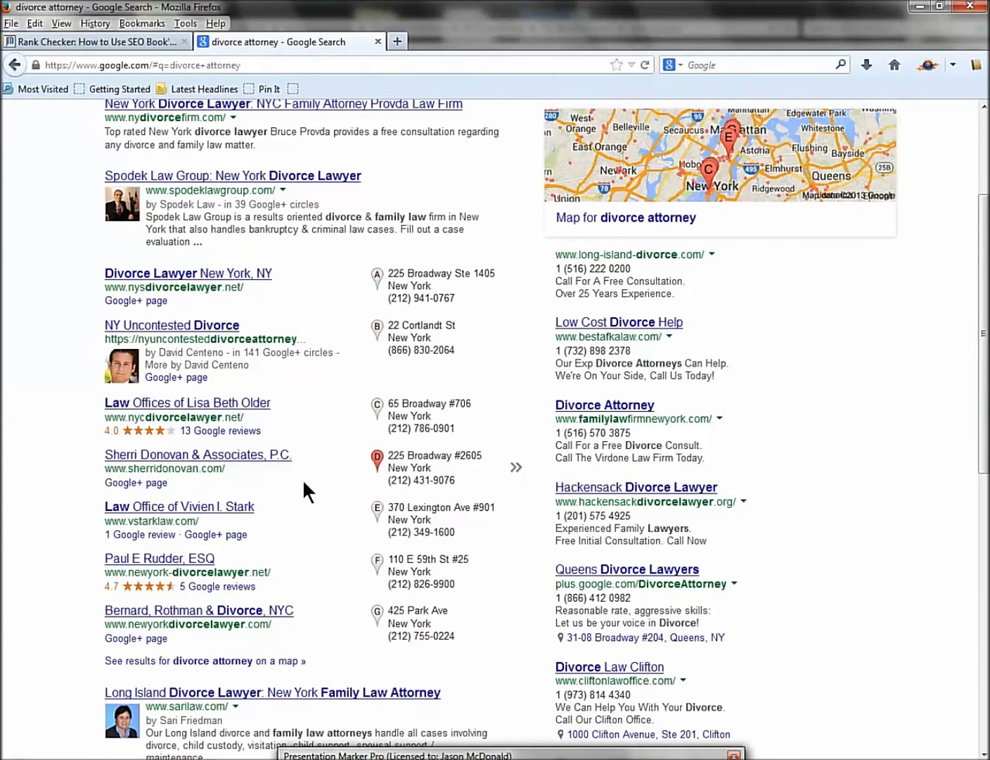
mouse_move(302, 478)
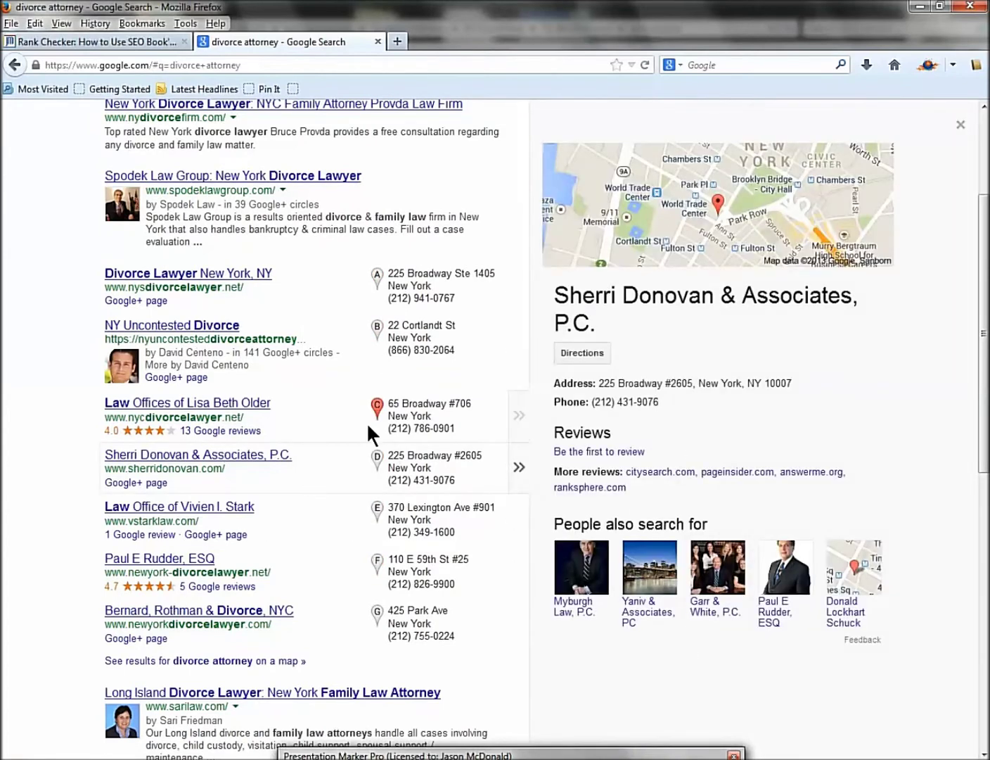
scroll(367, 422, "up", 5)
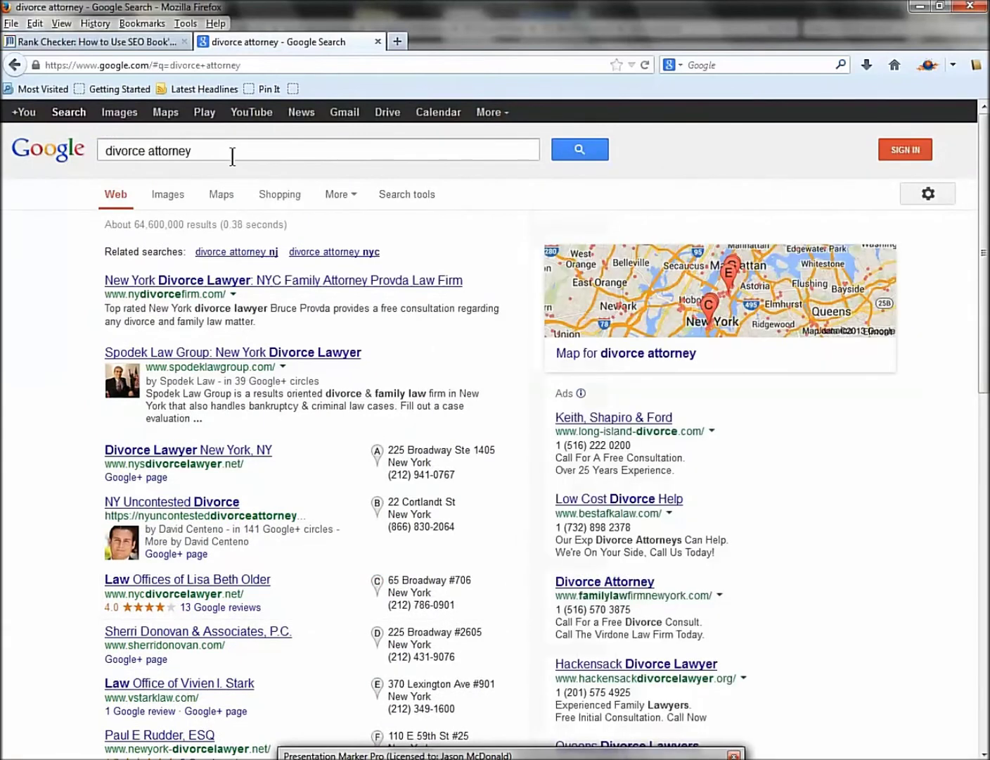
- Search for 'industrial fans', scroll the results, then close the Google Search tab
left_click_drag(229, 154, 74, 156)
type("industrial fans")
key("Return")
scroll(165, 589, "down", 5)
scroll(167, 583, "down", 3)
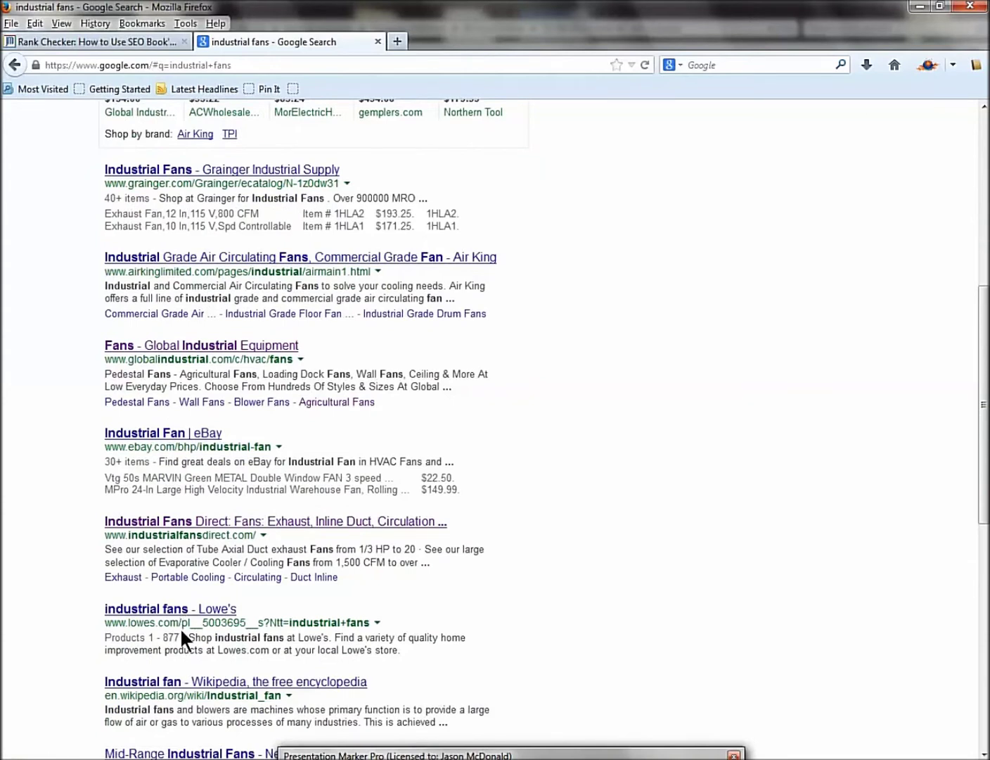
left_click(378, 42)
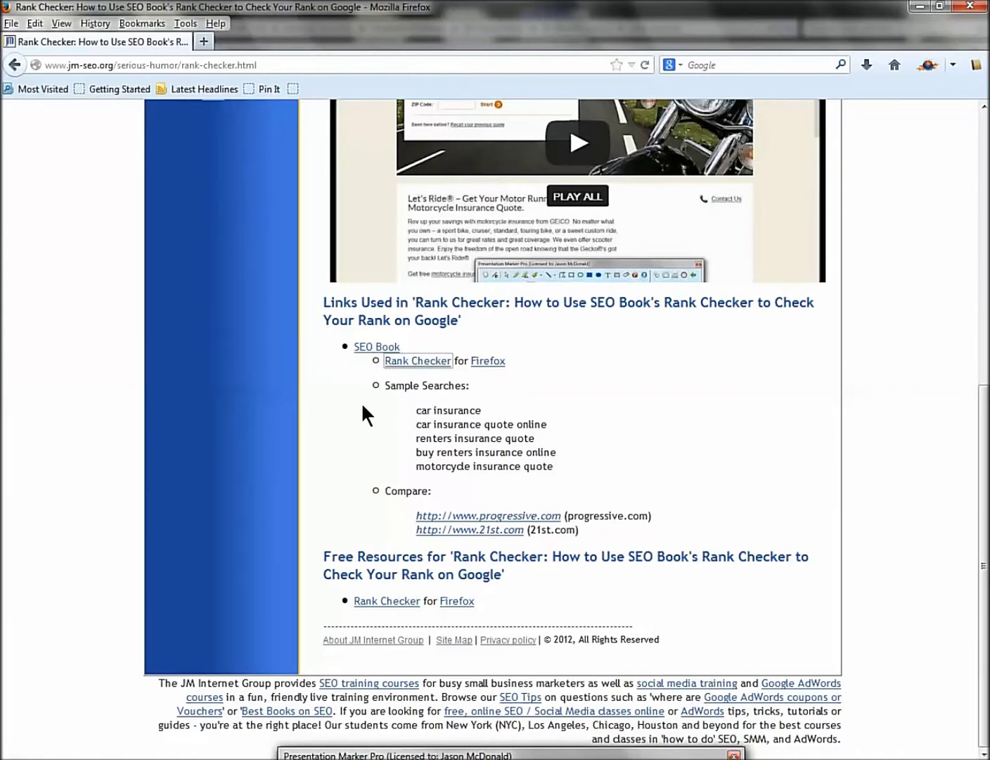
- Review Rank Checker preferences (Google .com, Bing, delay 3) and close them unchanged
left_click(188, 24)
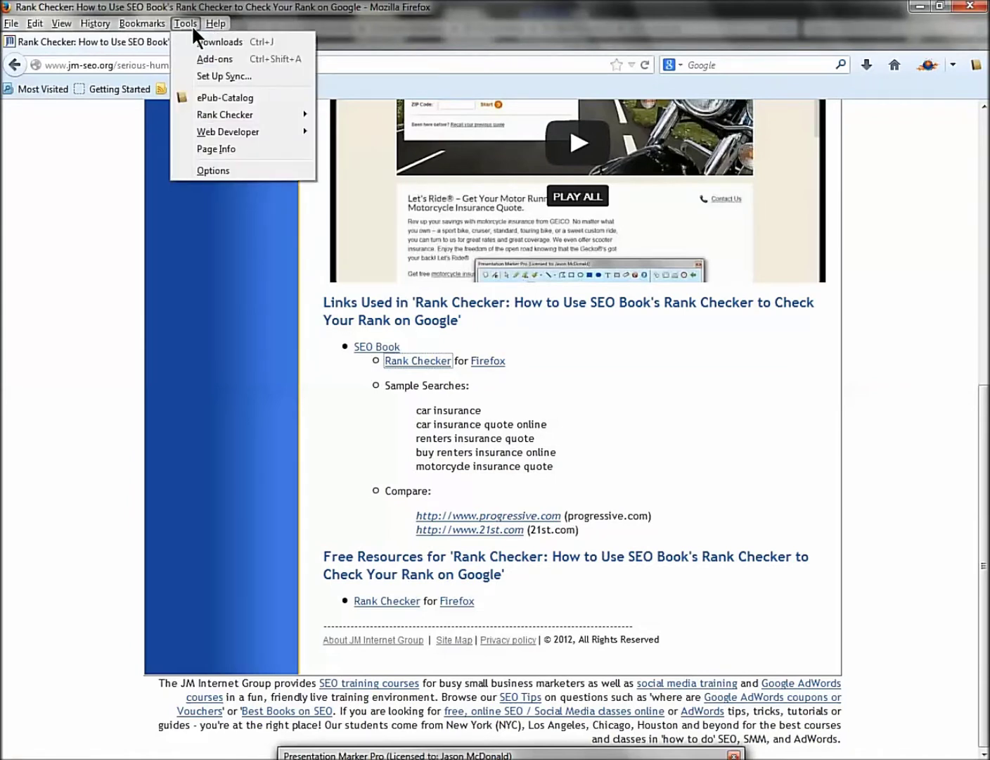
mouse_move(218, 118)
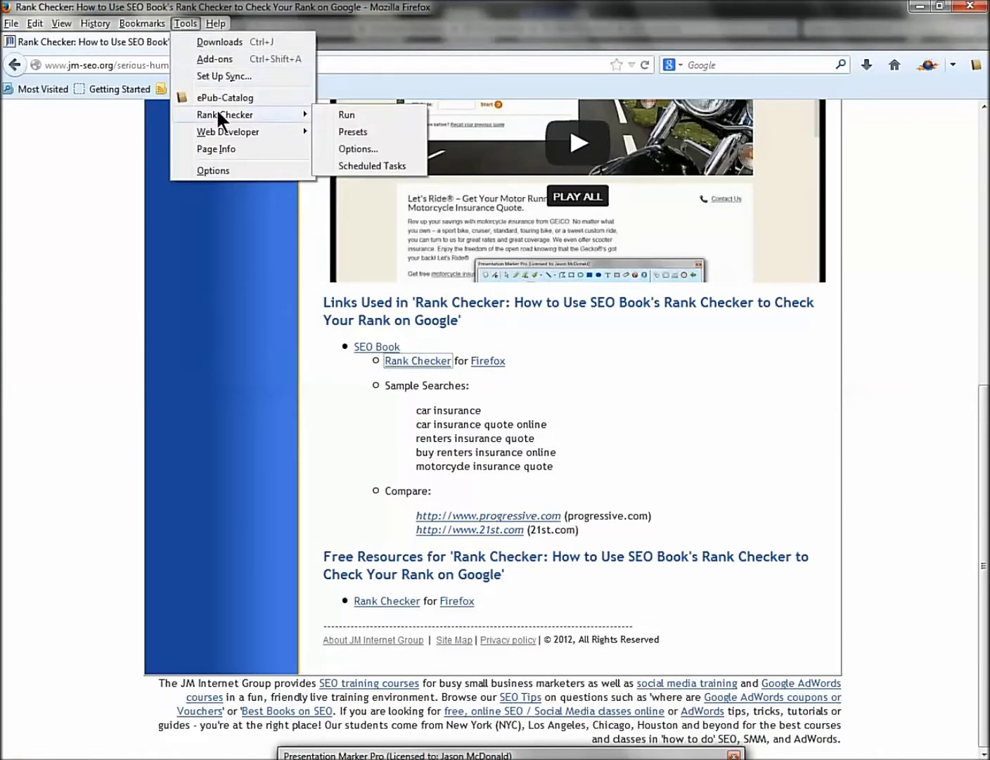
left_click(351, 149)
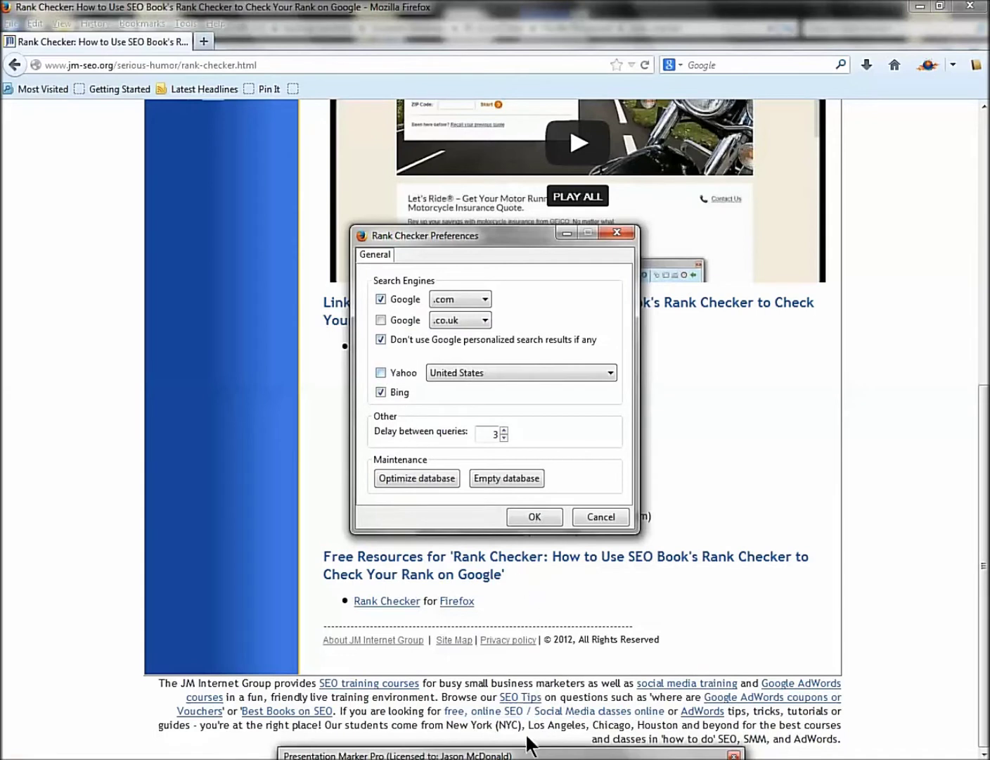
left_click(465, 751)
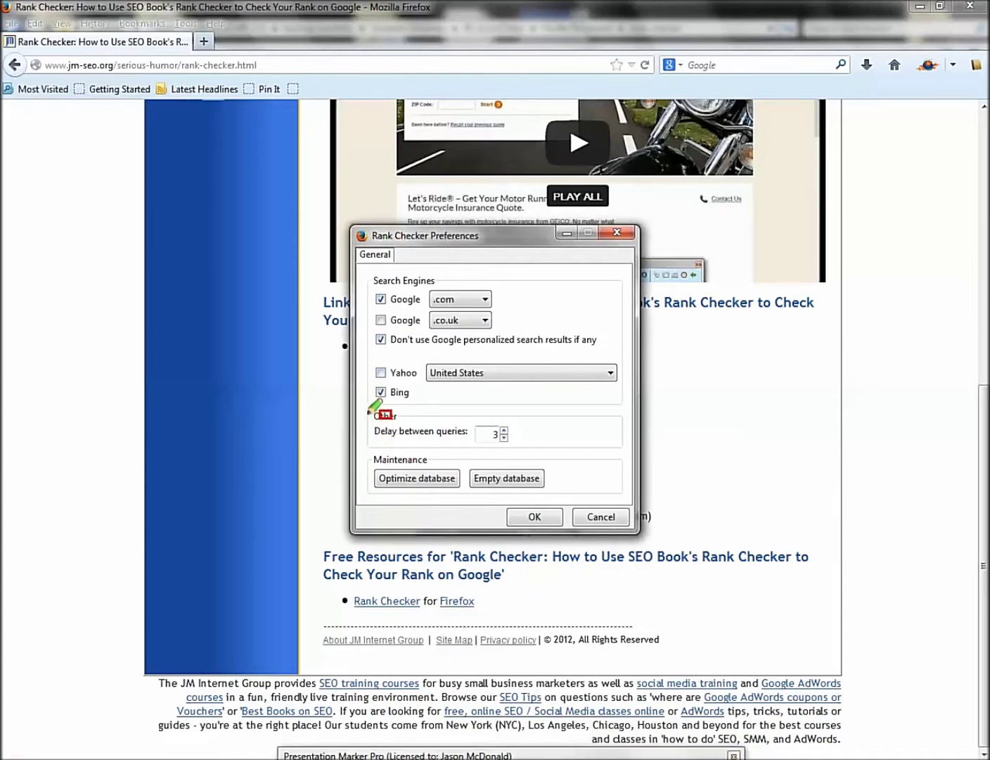
mouse_move(366, 413)
left_mouse_down()
mouse_move(530, 460)
mouse_move(524, 454)
left_mouse_up()
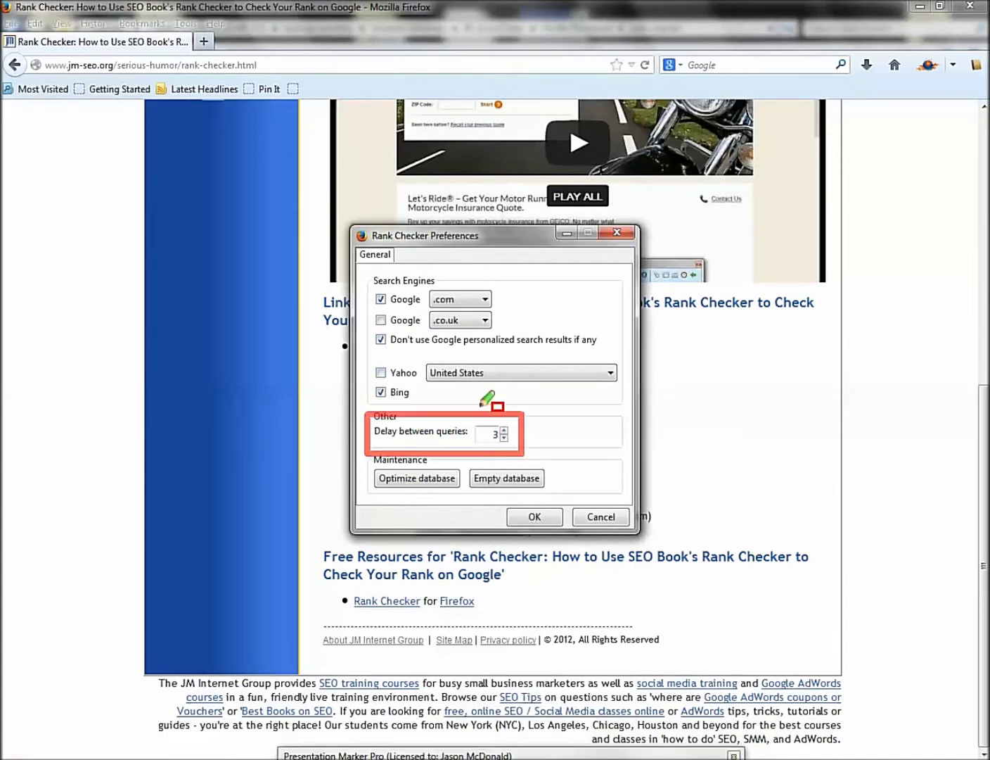
left_click_drag(477, 405, 521, 460)
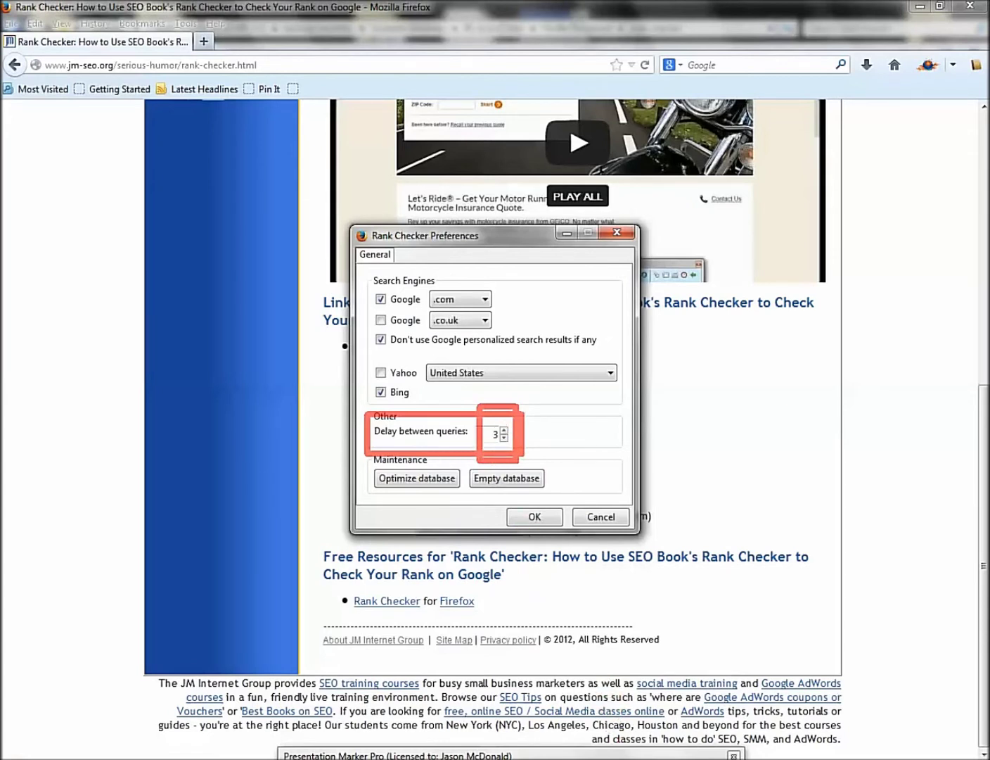
mouse_move(615, 755)
left_click(619, 755)
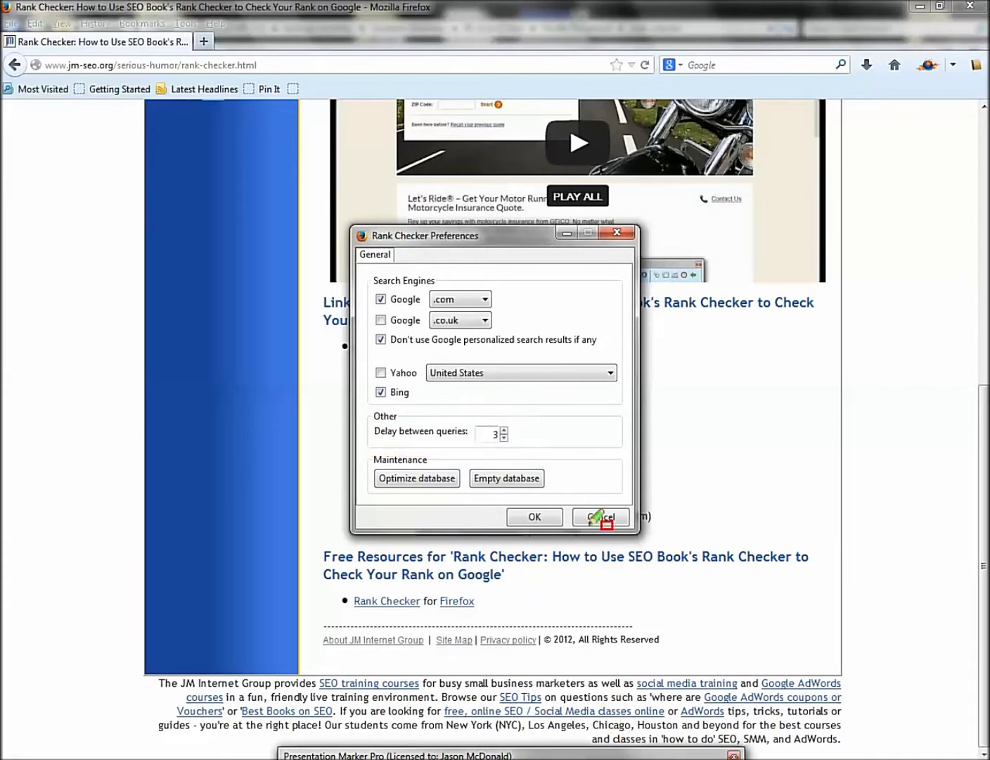
key("Escape")
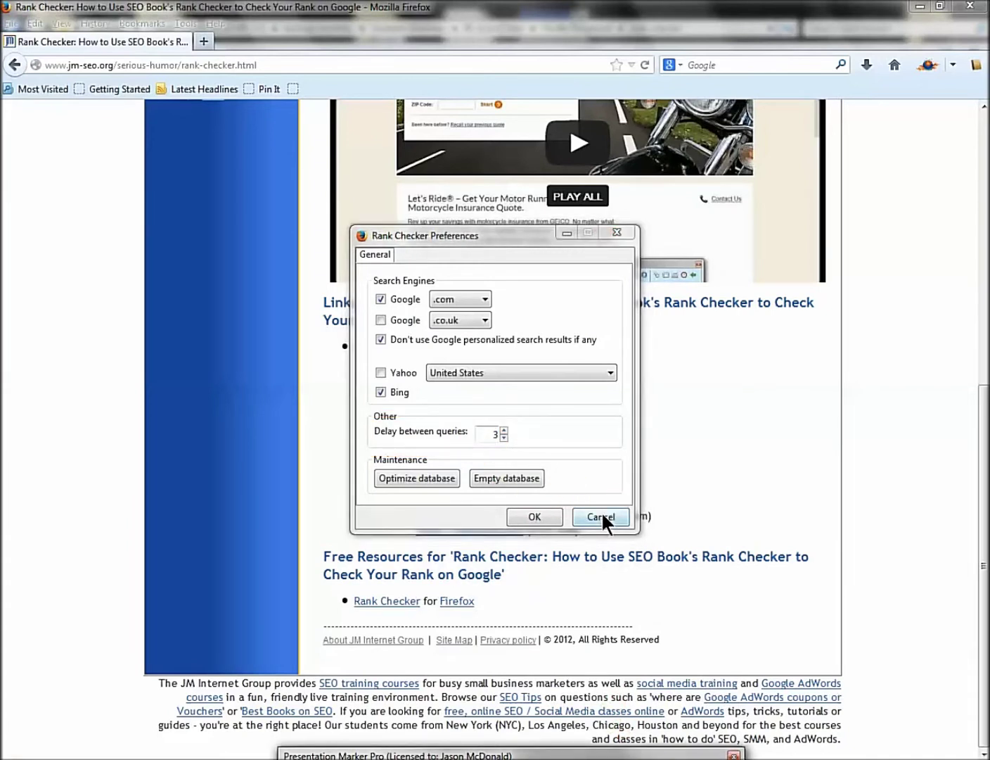
left_click(556, 515)
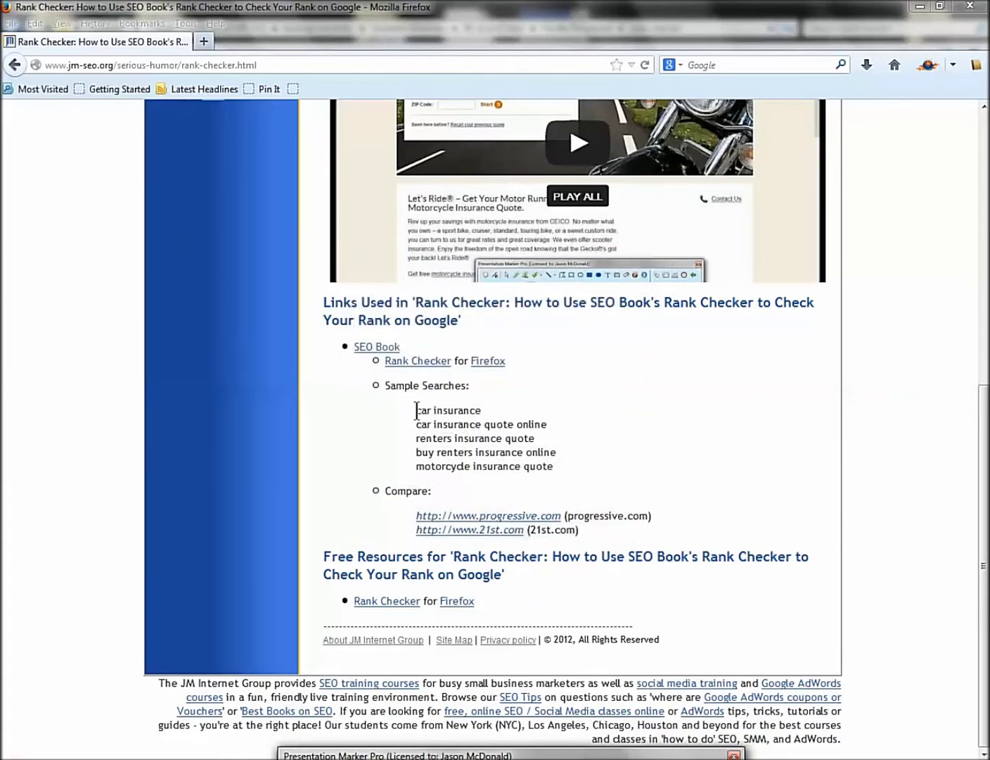
- Copy the five sample search phrases from the article
left_click_drag(415, 410, 553, 464)
key("ctrl+c")
right_click(469, 439)
left_click(493, 449)
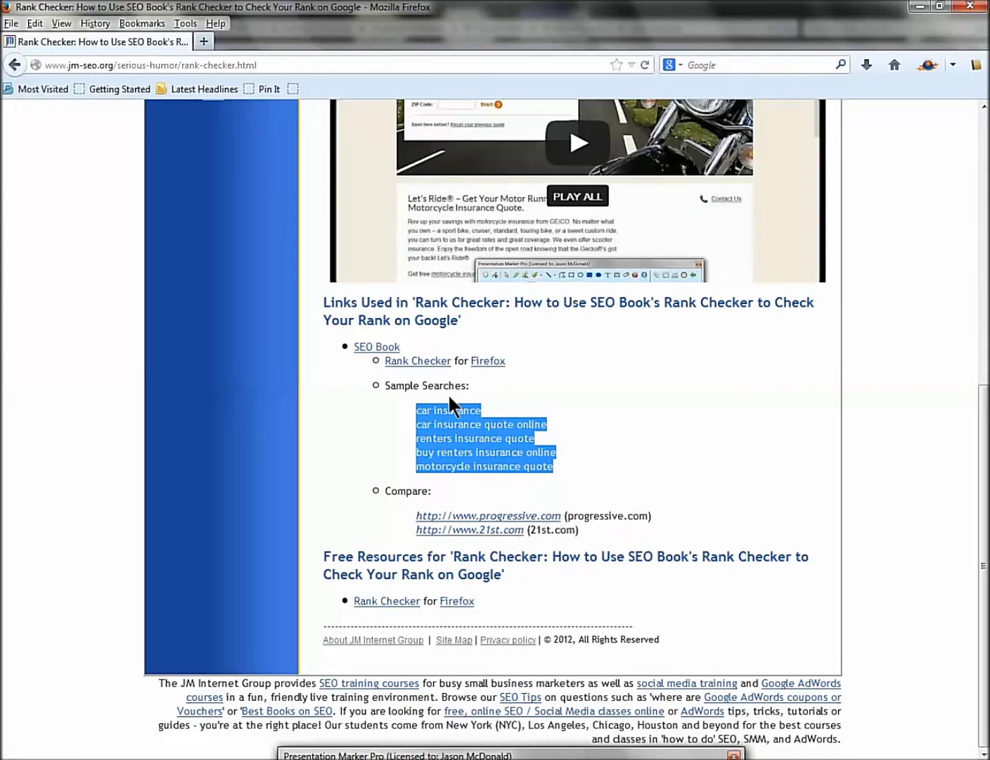
- Launch Rank Checker from the Tools menu and open Add Multiple Keywords
left_click(177, 24)
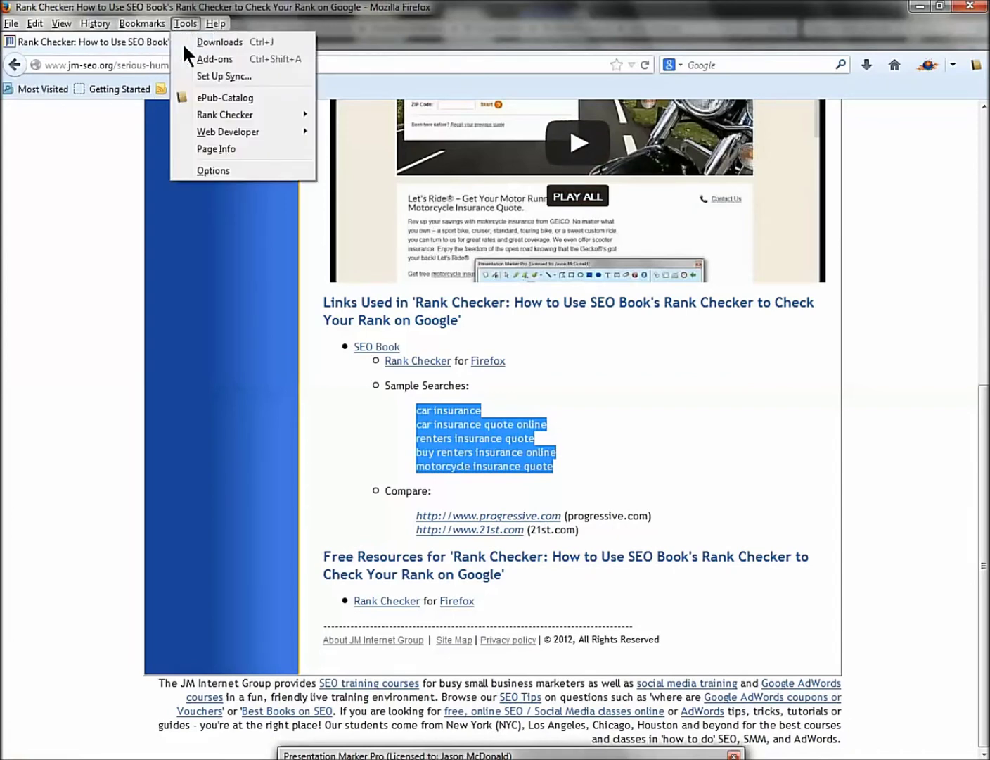
mouse_move(202, 111)
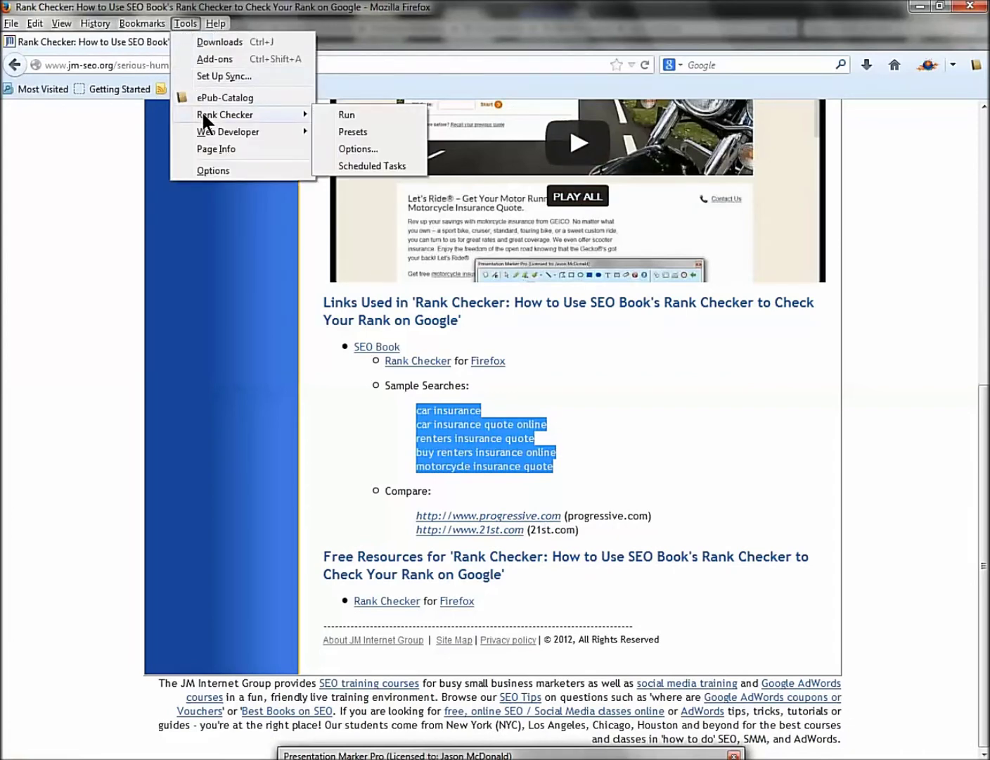
left_click(328, 114)
left_click(501, 105)
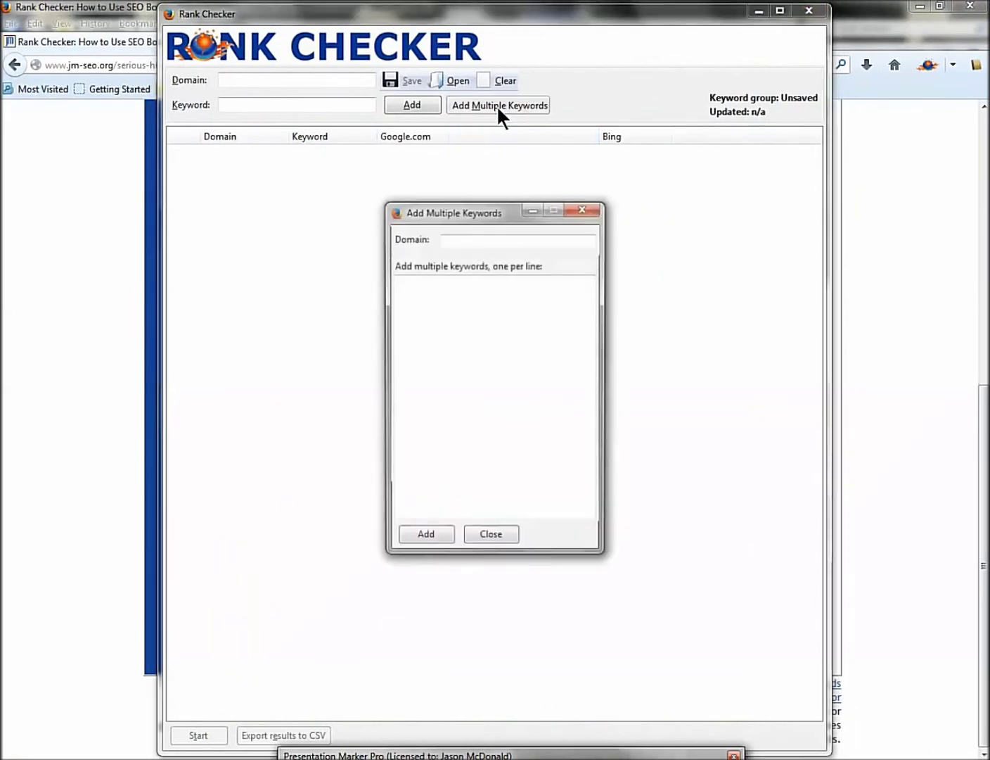
- Paste the five sample keywords and add them for the domain progressive.com
left_click(430, 281)
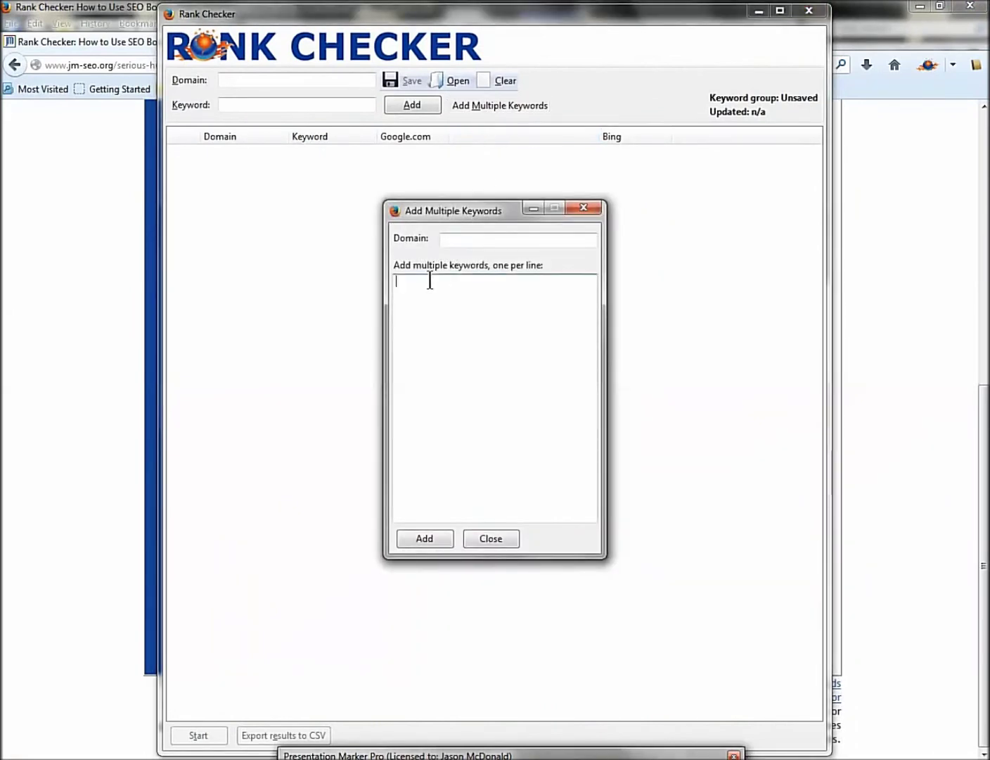
right_click(432, 283)
left_click(462, 346)
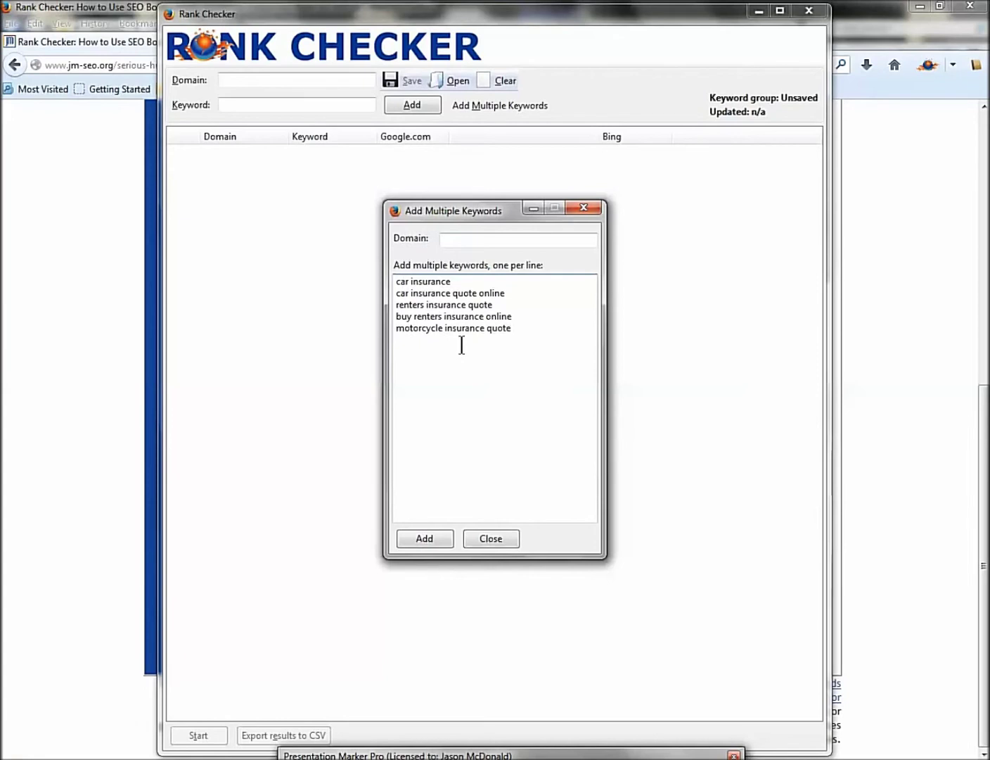
left_click(468, 240)
type("progres")
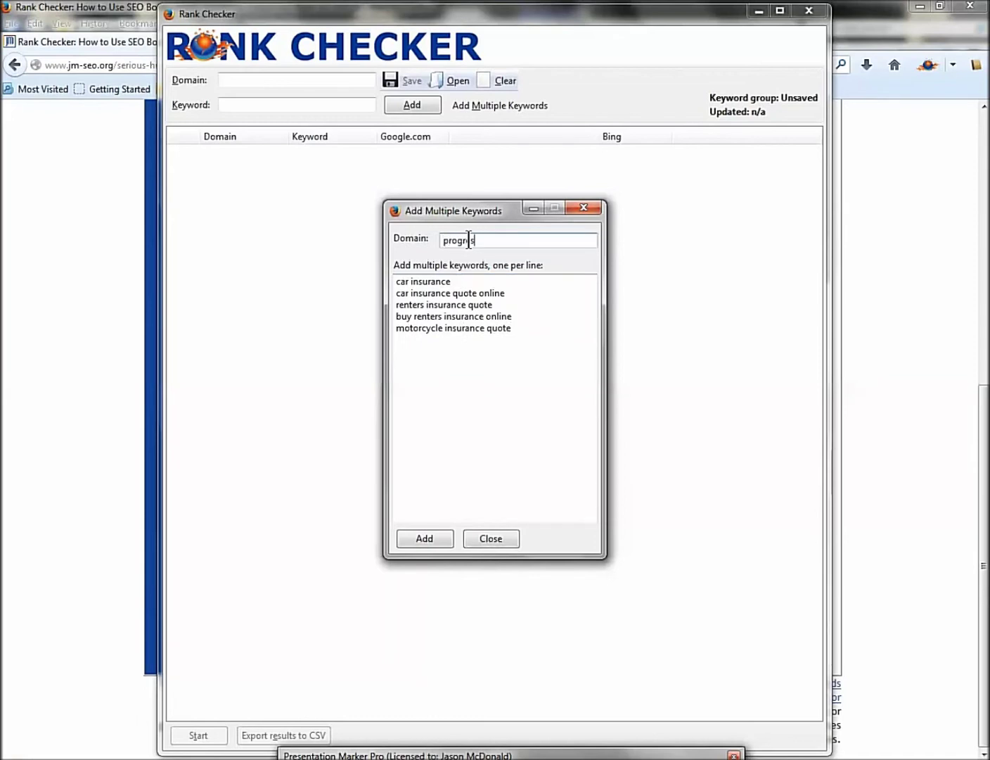
type("sive.com")
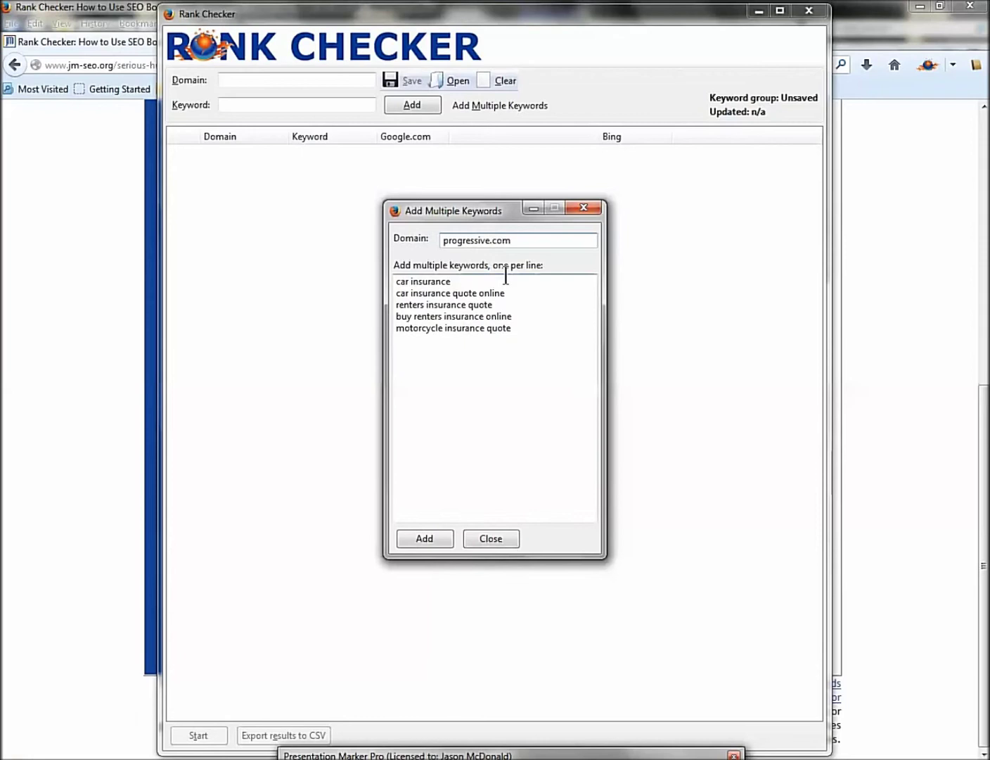
left_click_drag(447, 243, 442, 240)
left_click(433, 530)
- Add the same keywords for 21st.com, close the dialog and maximize the window
left_click_drag(518, 240, 420, 244)
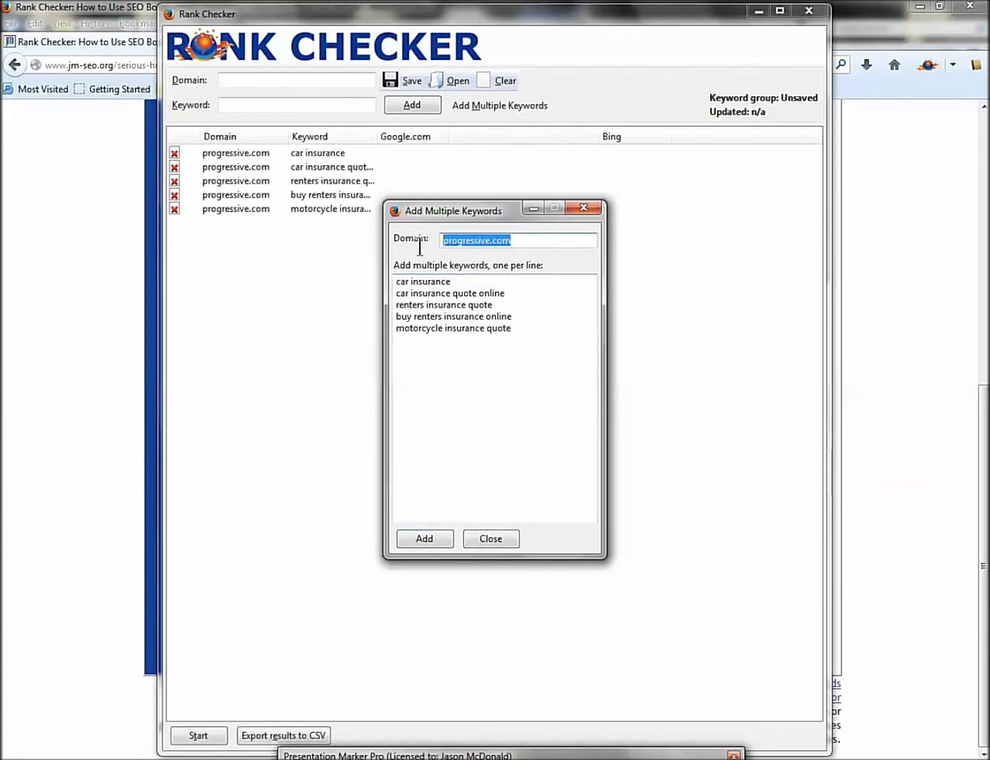
type("21st")
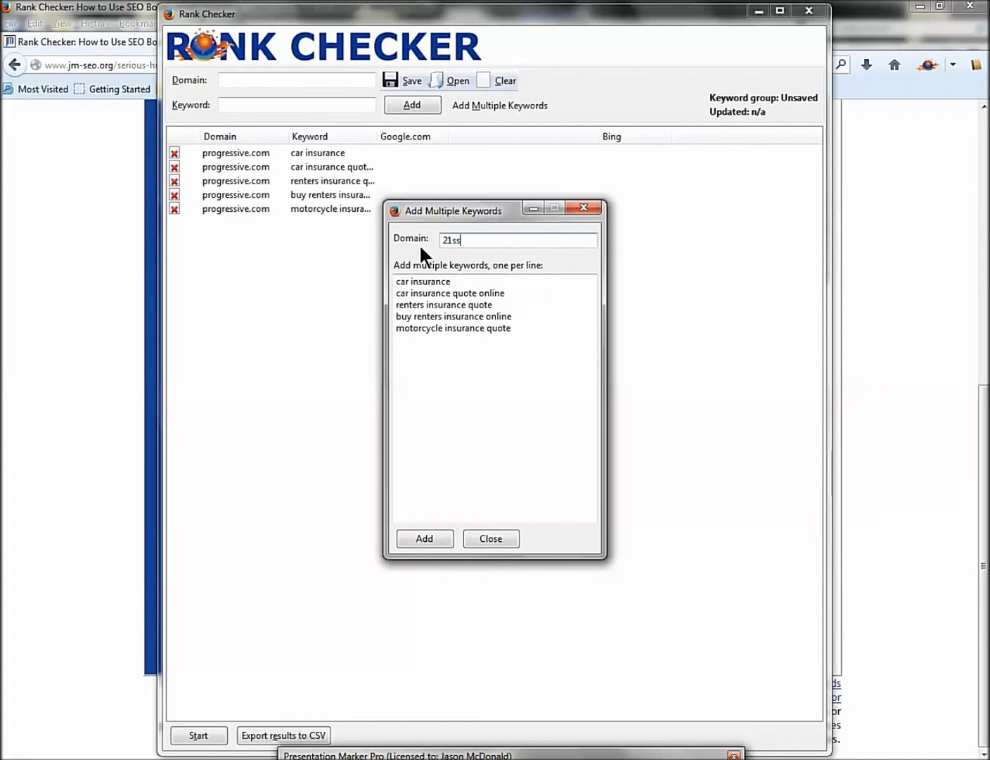
type(".com")
left_click(413, 537)
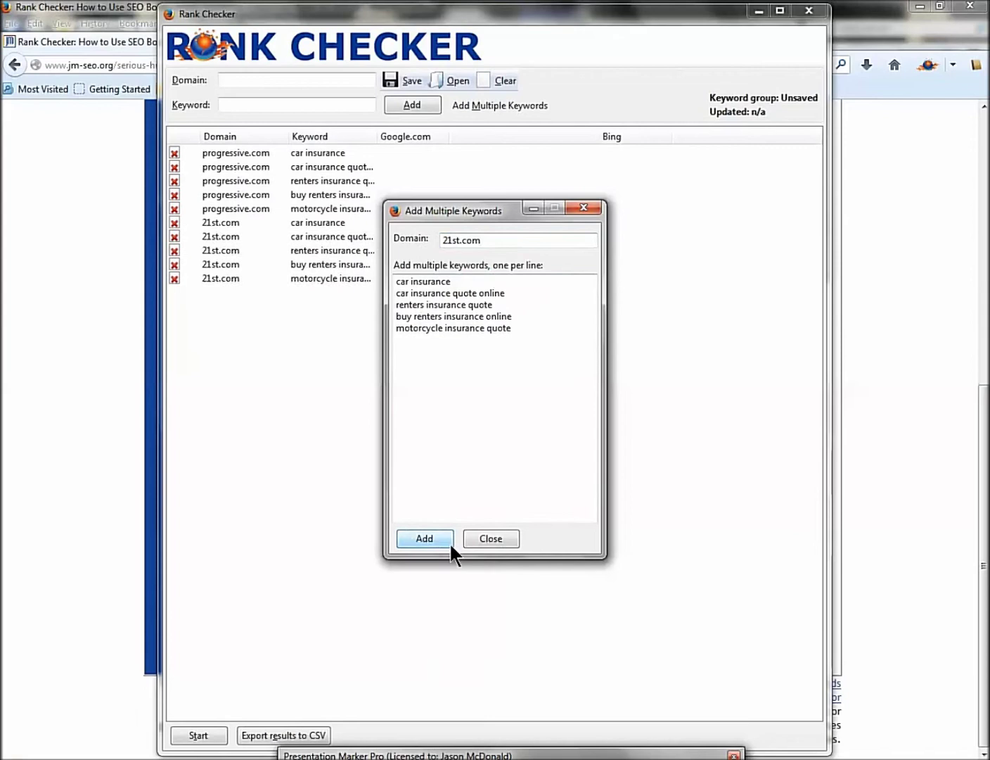
left_click(481, 539)
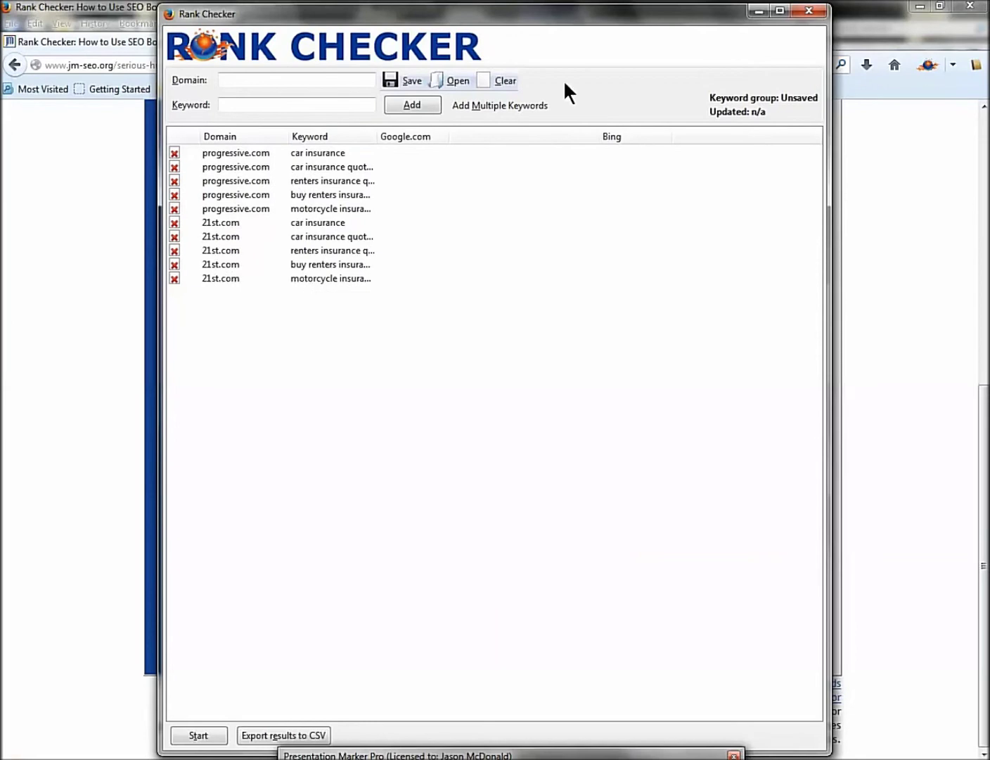
left_click(777, 12)
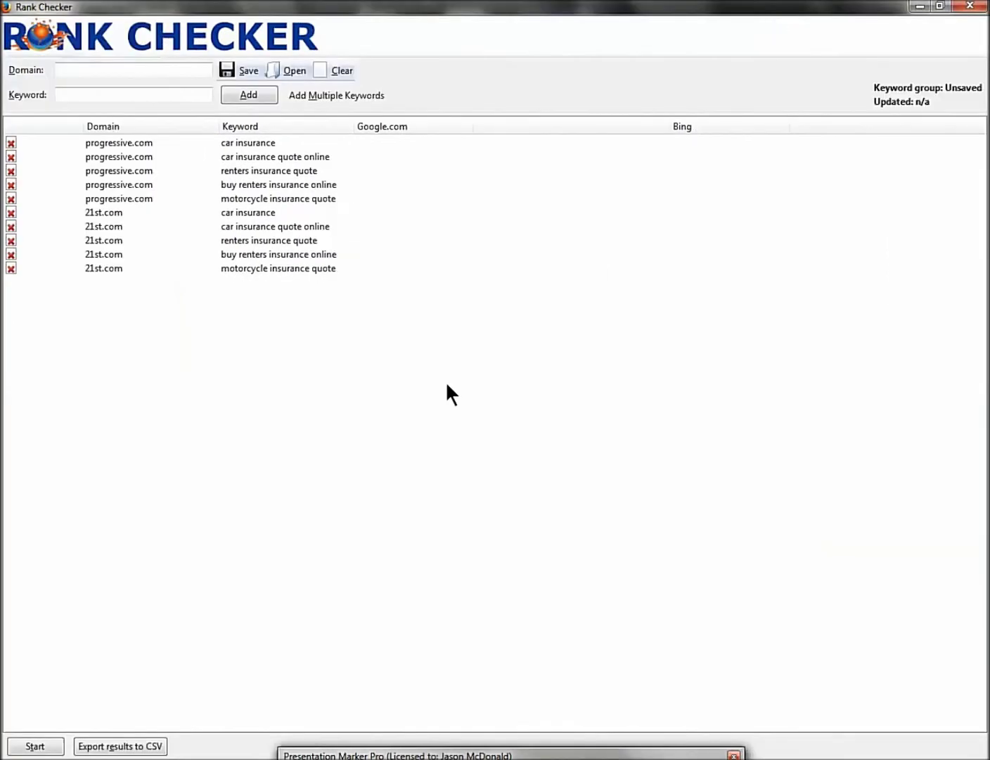
- Run the Google and Bing rank checks for all ten keyword rows
left_click(34, 747)
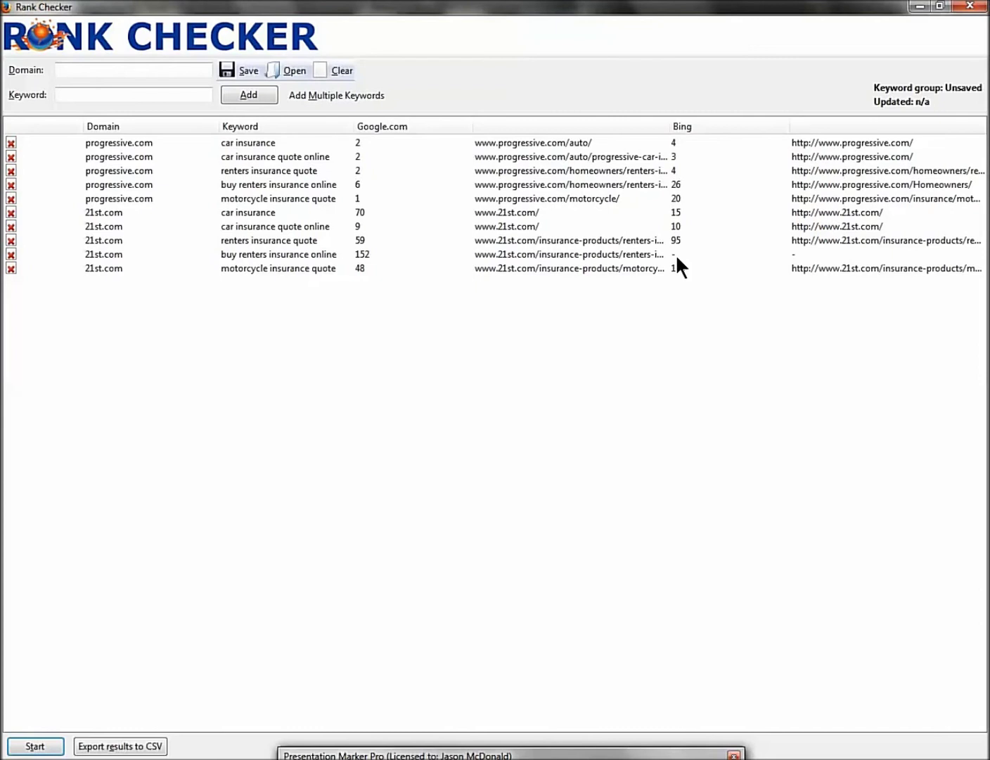
key("ctrl+shift+d")
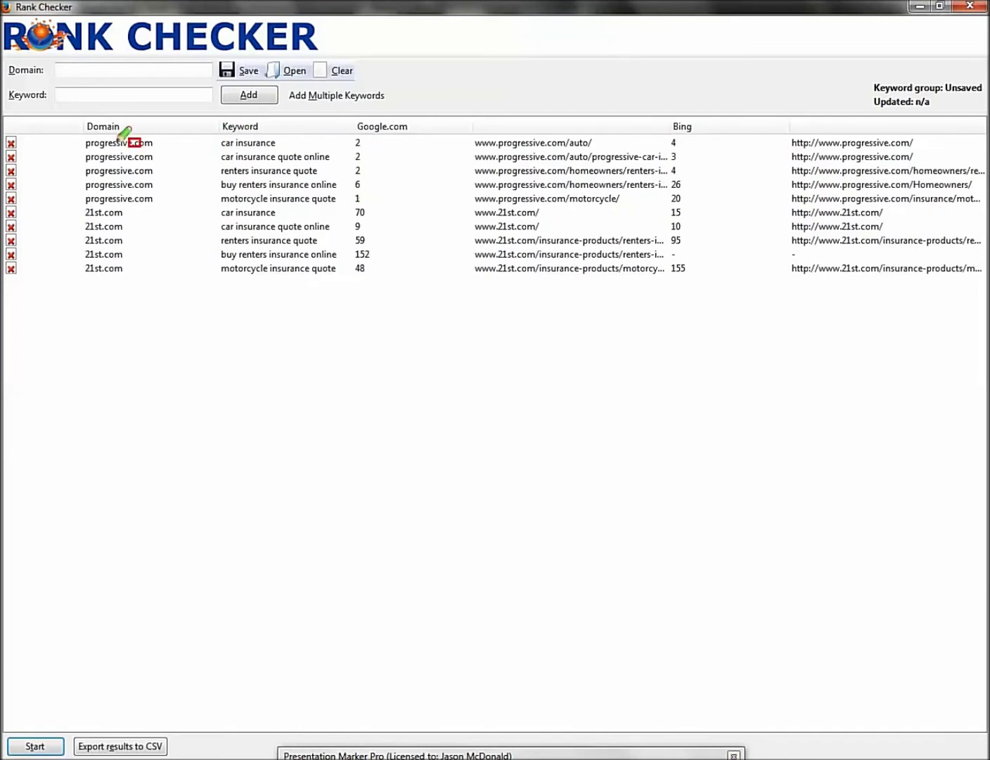
mouse_move(78, 132)
left_mouse_down()
mouse_move(97, 157)
mouse_move(262, 195)
mouse_move(380, 205)
left_mouse_up()
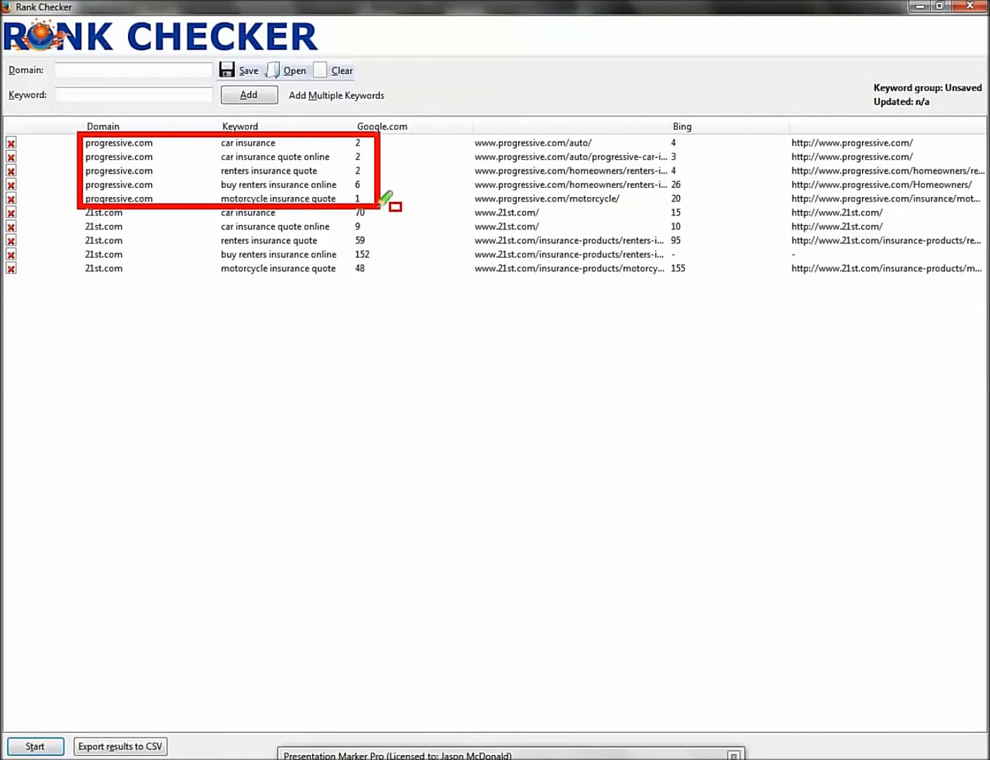
left_click_drag(380, 206, 381, 205)
left_click_drag(467, 175, 694, 202)
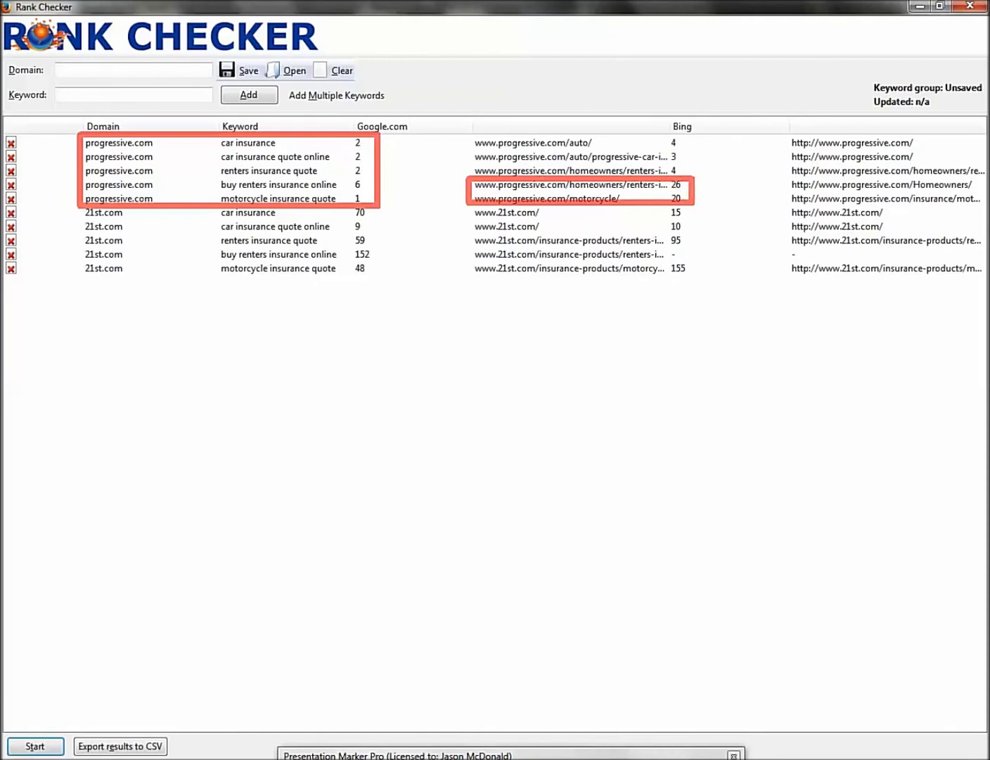
key("e")
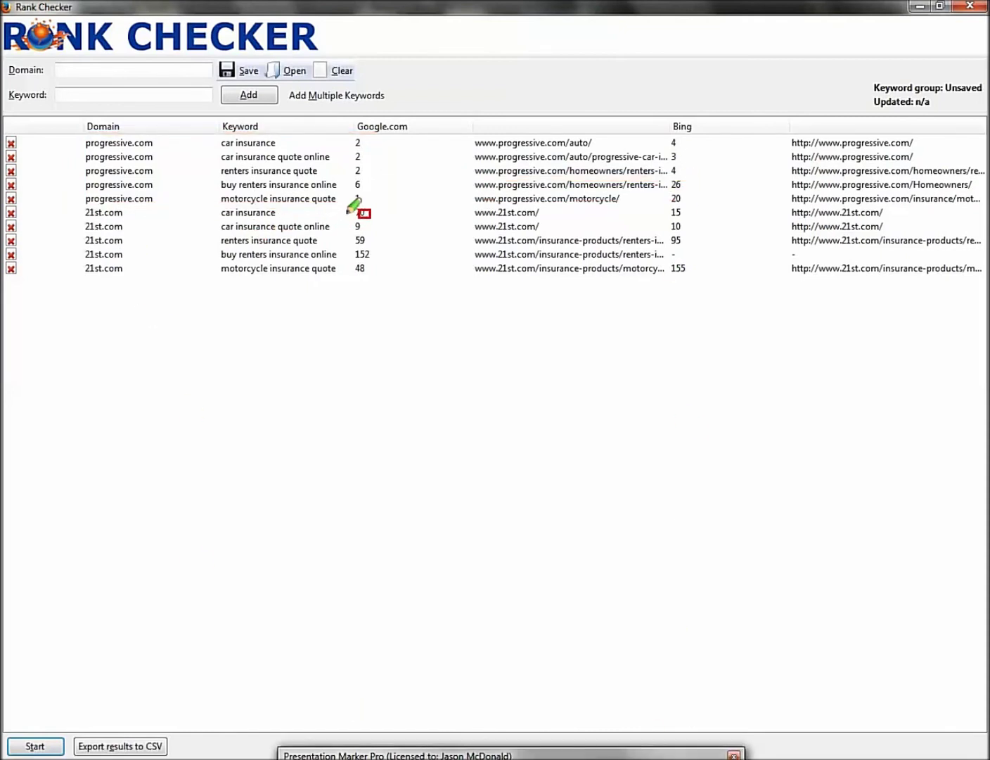
mouse_move(68, 215)
left_mouse_down()
mouse_move(154, 230)
mouse_move(367, 234)
left_mouse_up()
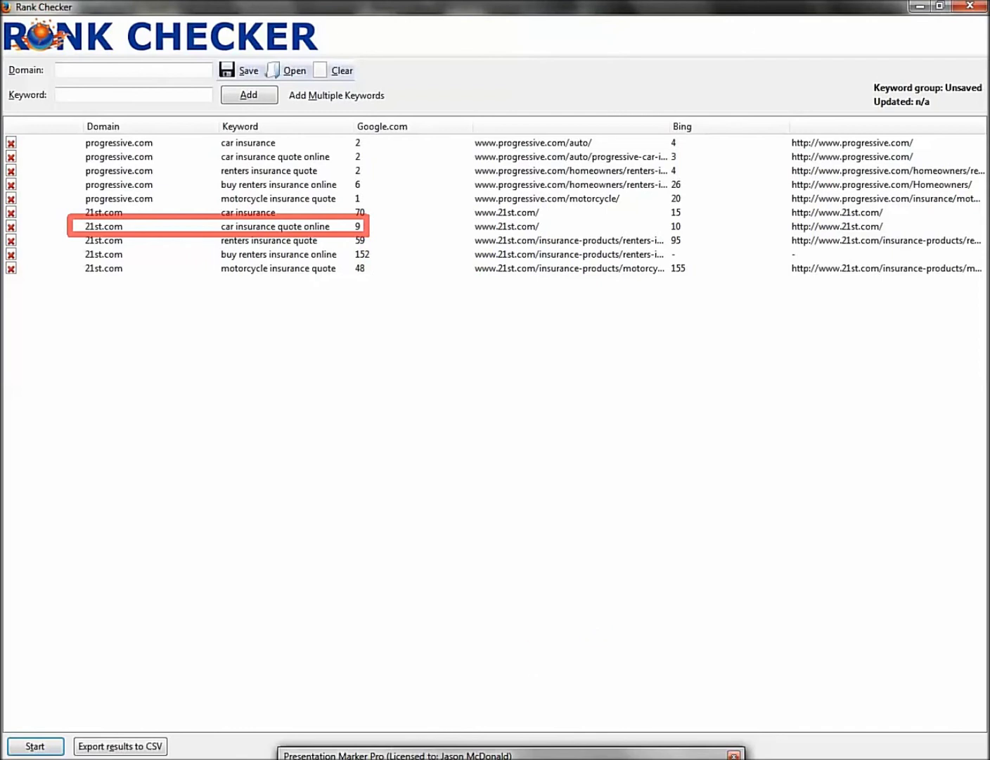
key("Escape")
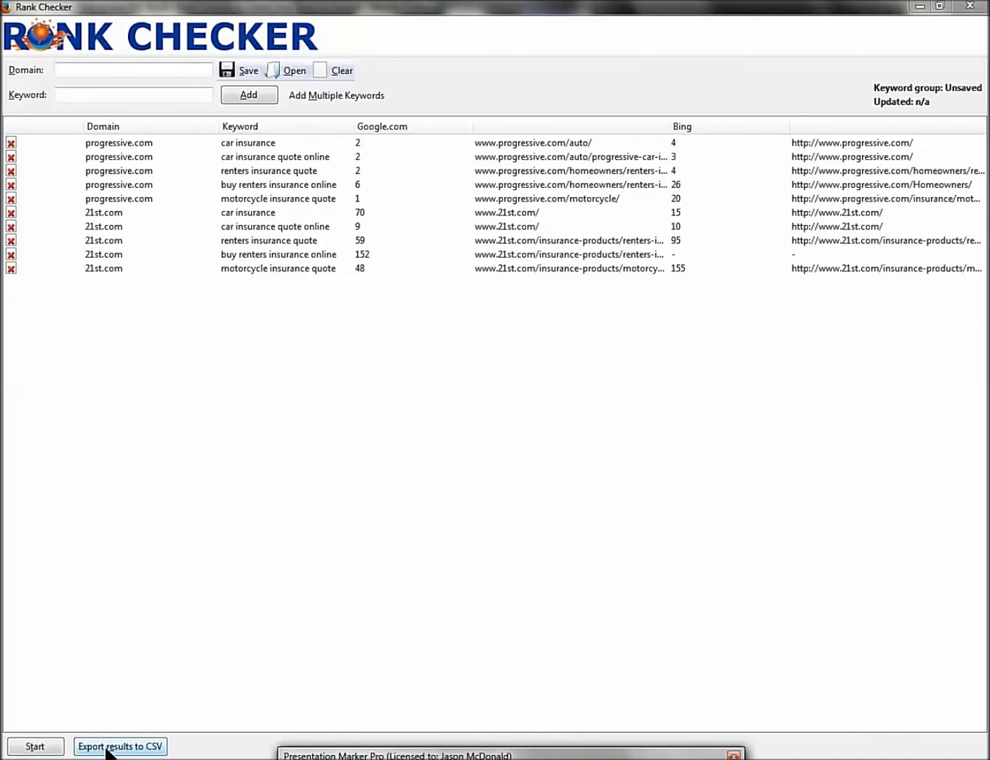
left_click(107, 746)
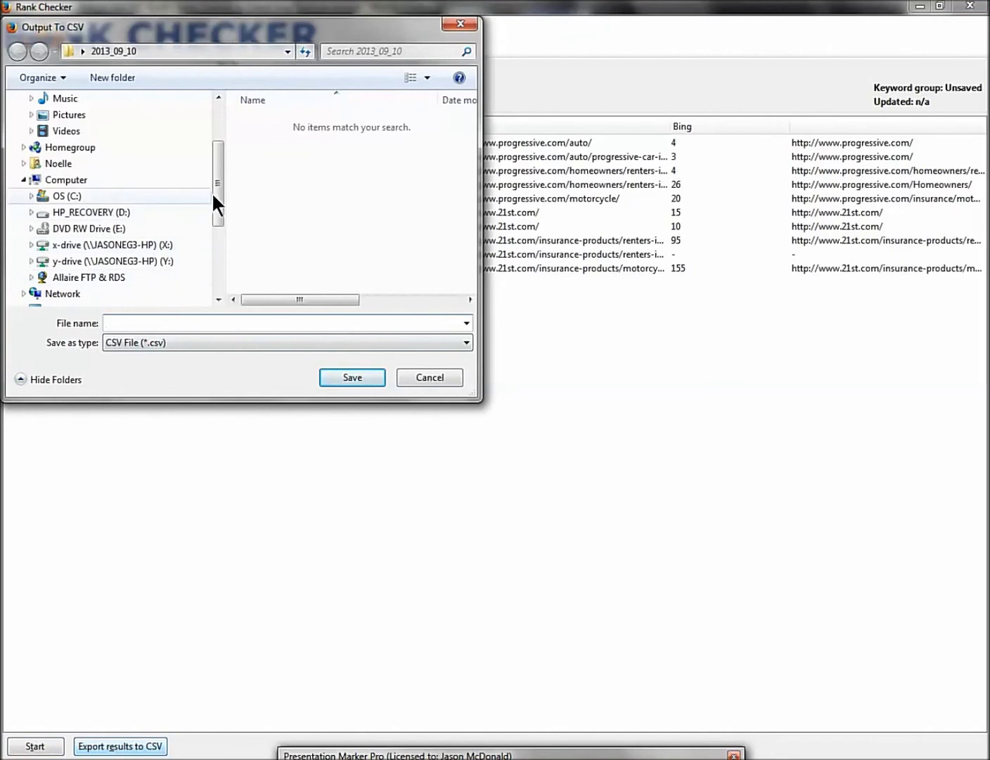
- Export the rank results as the CSV file 'progressive vs 21st rank'
scroll(213, 194, "up", 2)
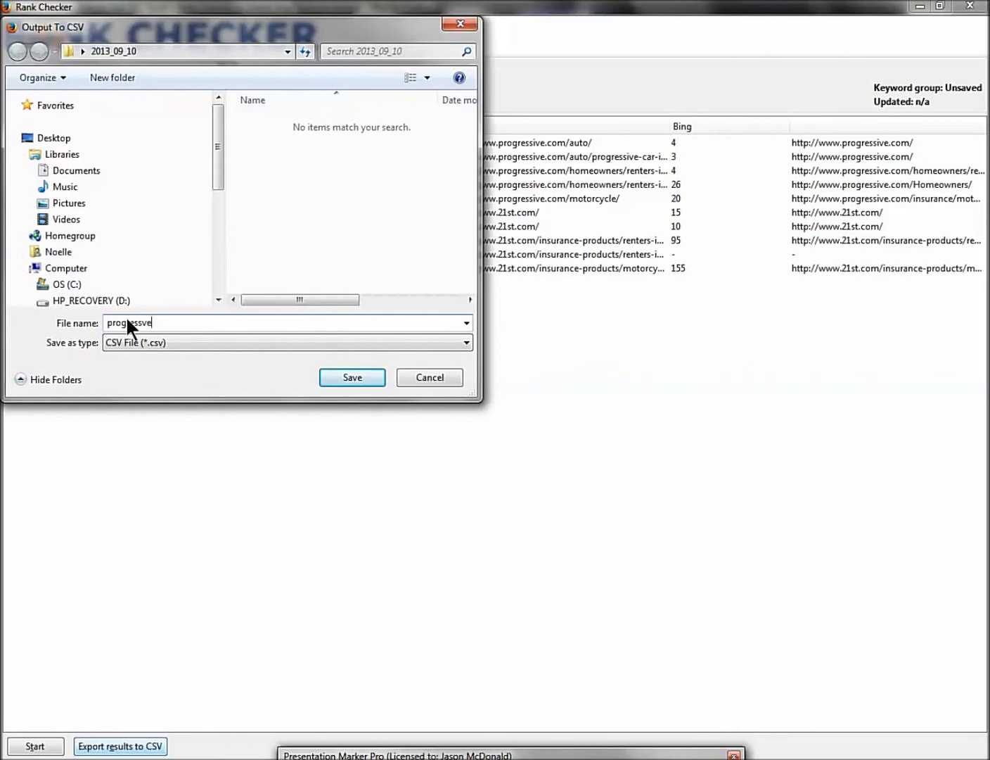
type("ve vs 21st rank")
left_click(334, 375)
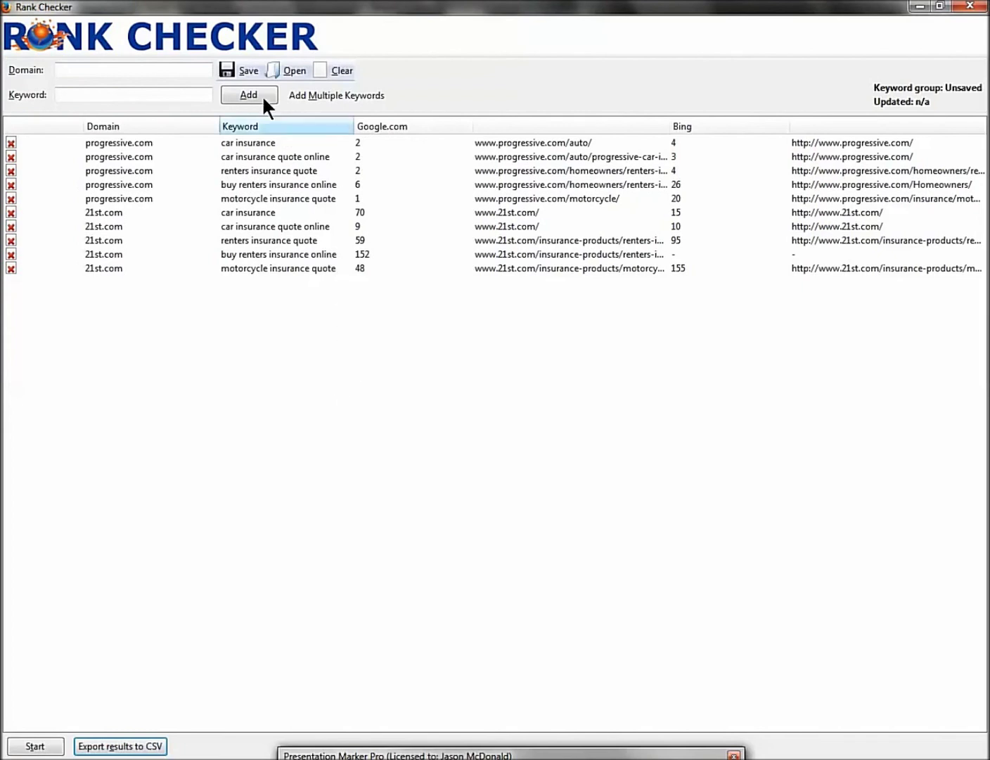
left_click(247, 70)
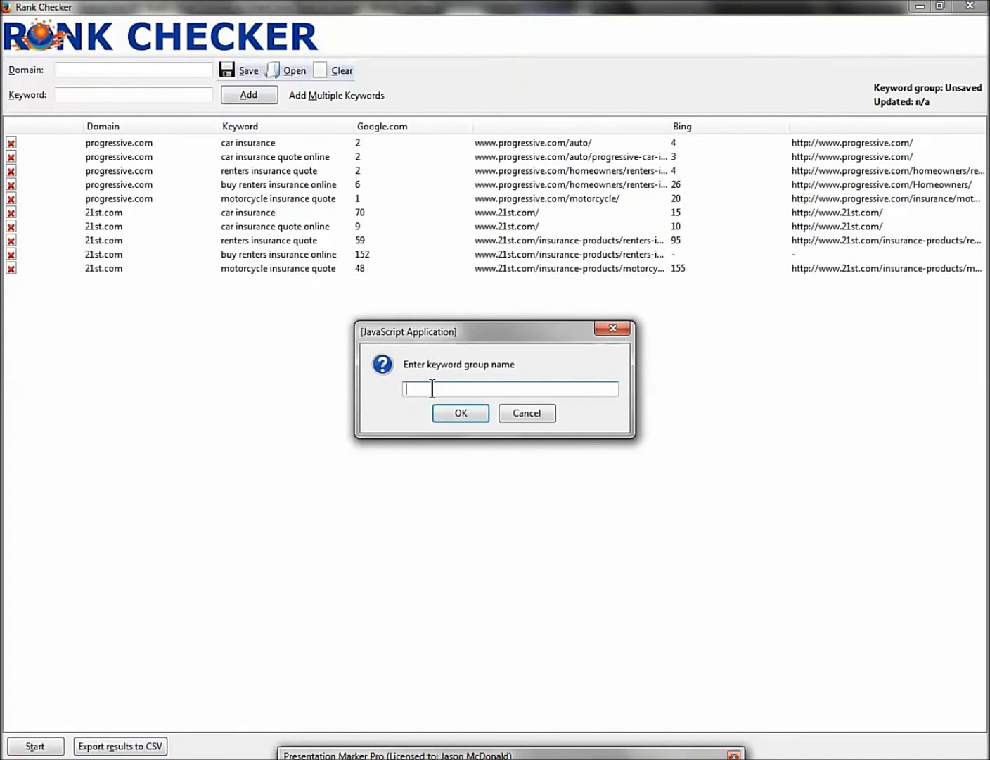
- Save the keywords as group 'Progressive vs 21st', then load the '21st insurance vs Progressive' group
type("Progressive vs 21st")
left_click(457, 414)
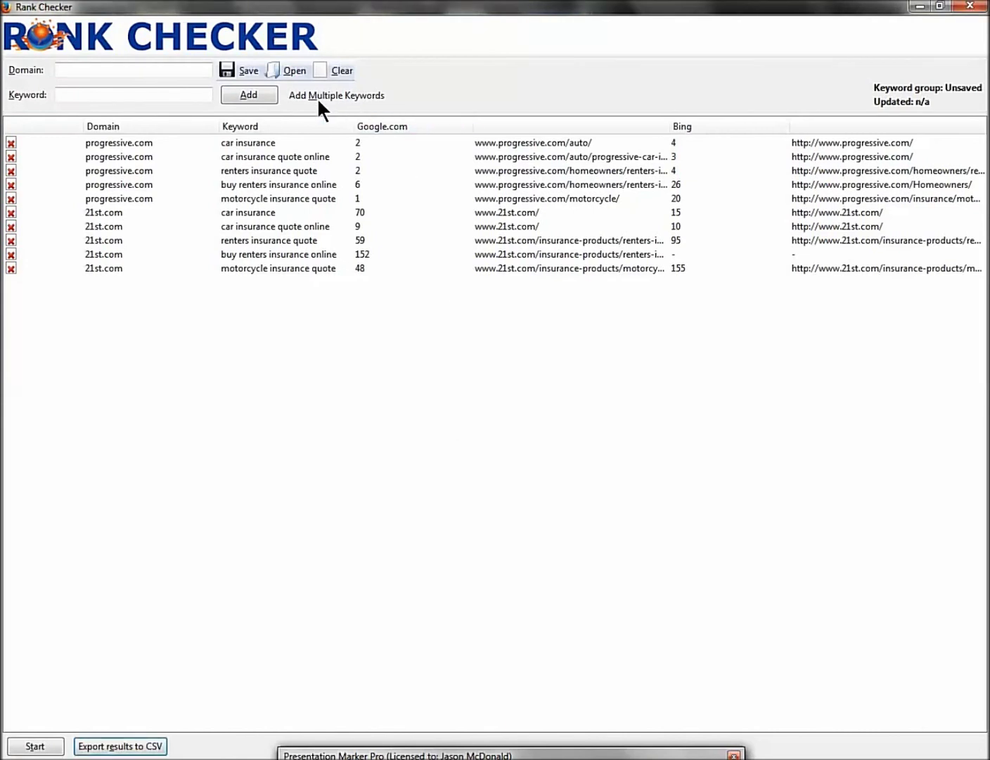
left_click(292, 69)
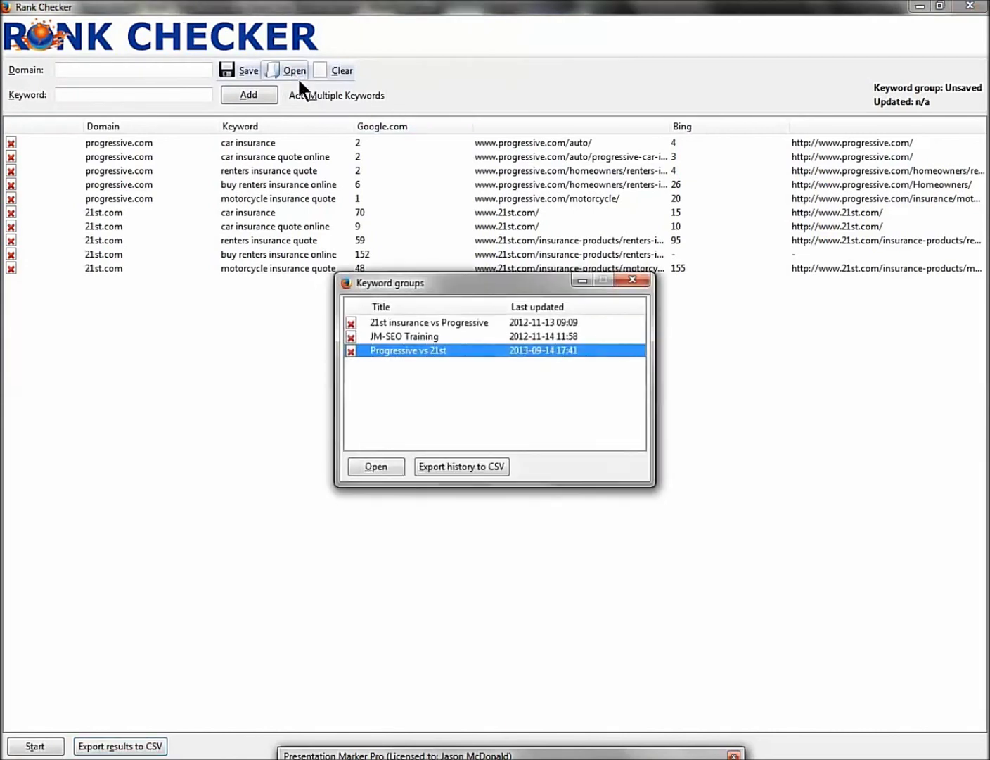
left_click(402, 322)
left_click(385, 465)
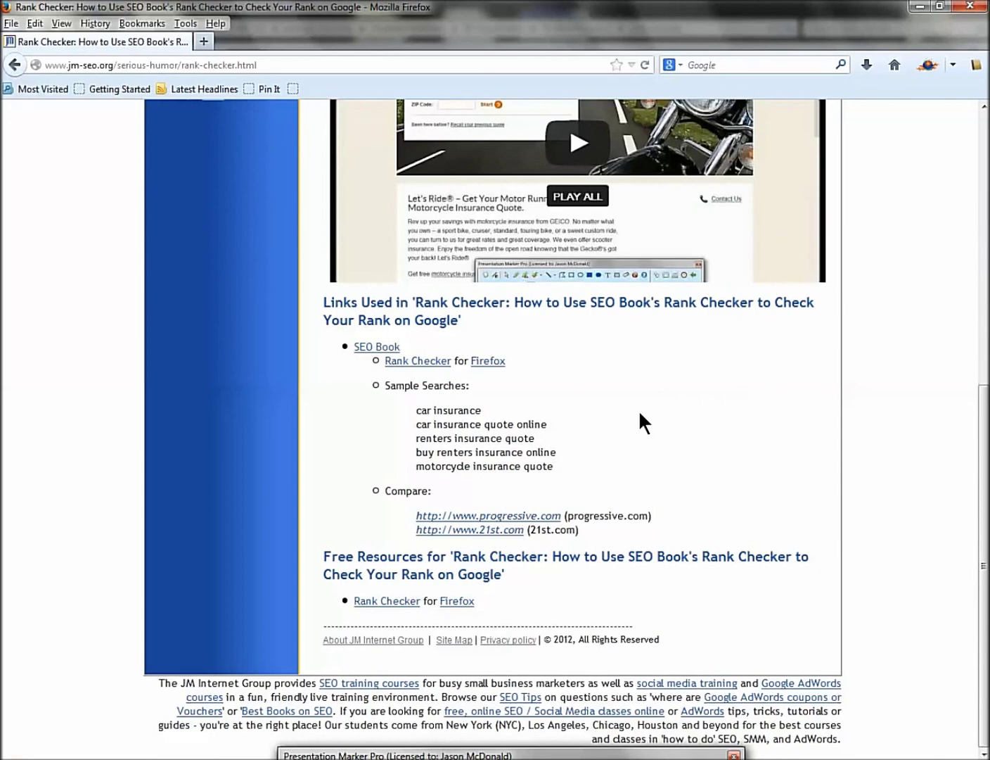
- Return to the top of the Rank Checker tutorial article and bring up the page's context menu
scroll(638, 408, "up", 7)
right_click(639, 398)
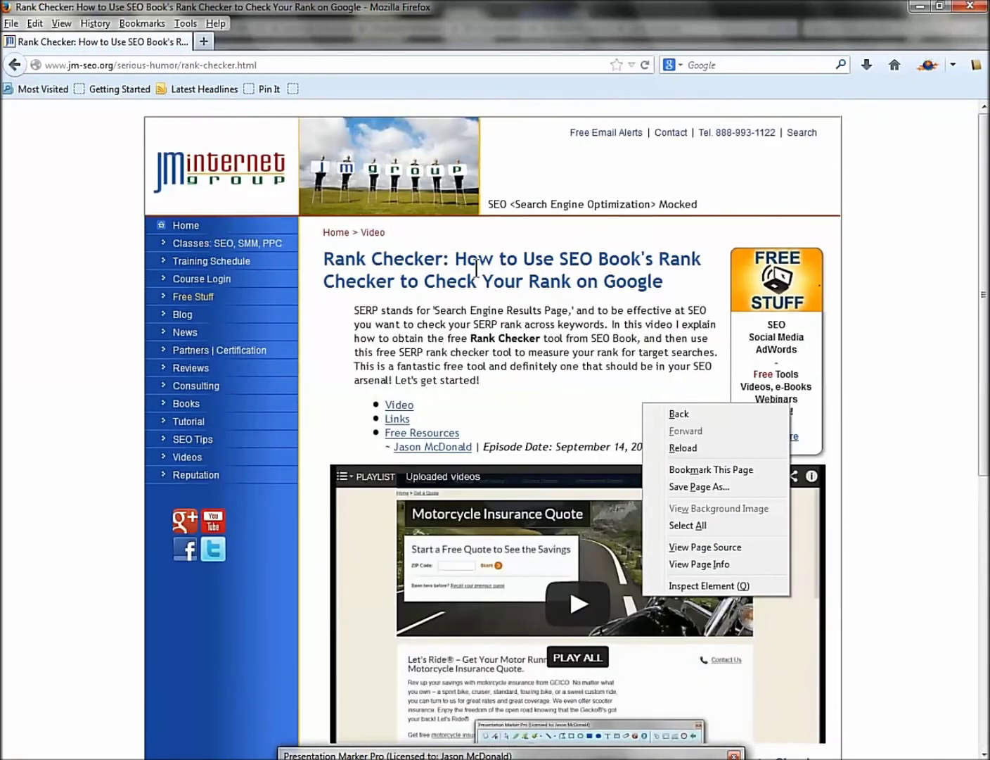